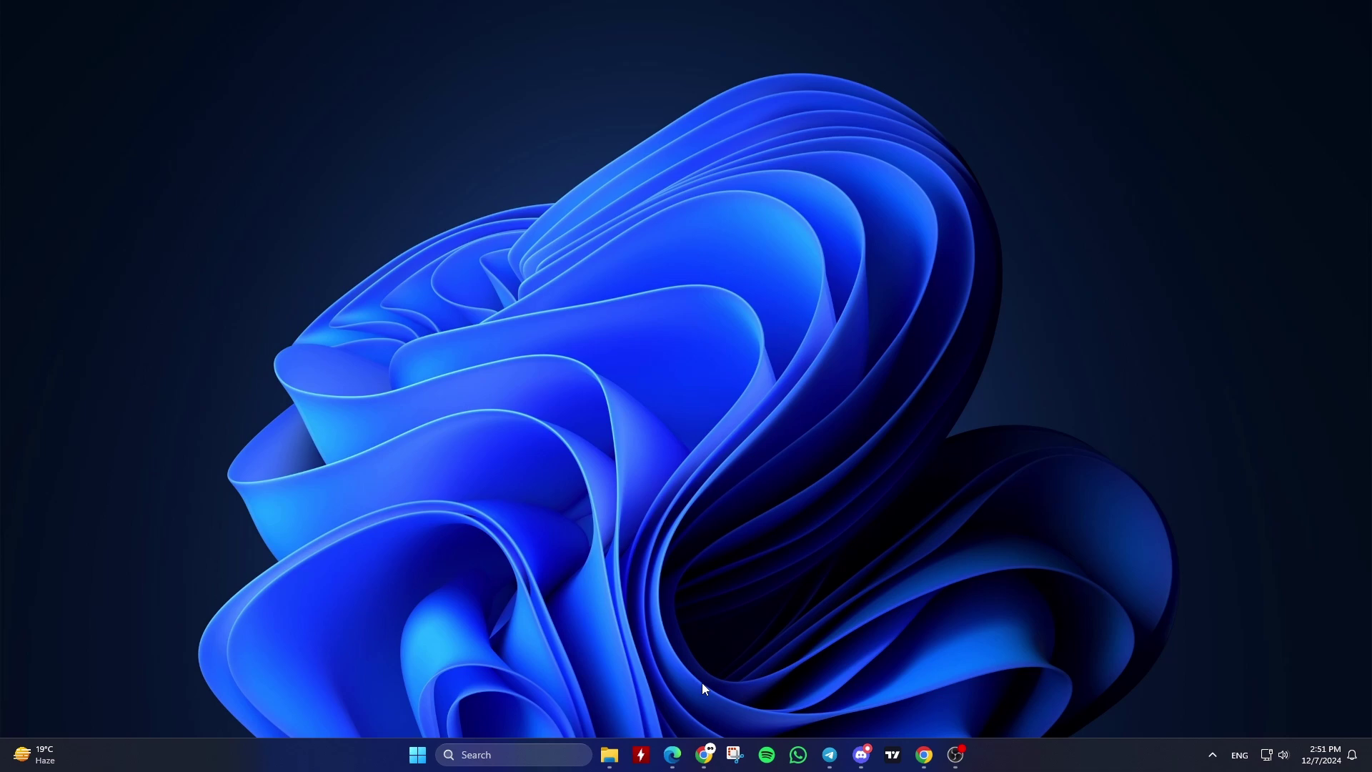
# Keep English as the display language, with English (United States) and the US keyboard as first language
pyautogui.click(924, 755)
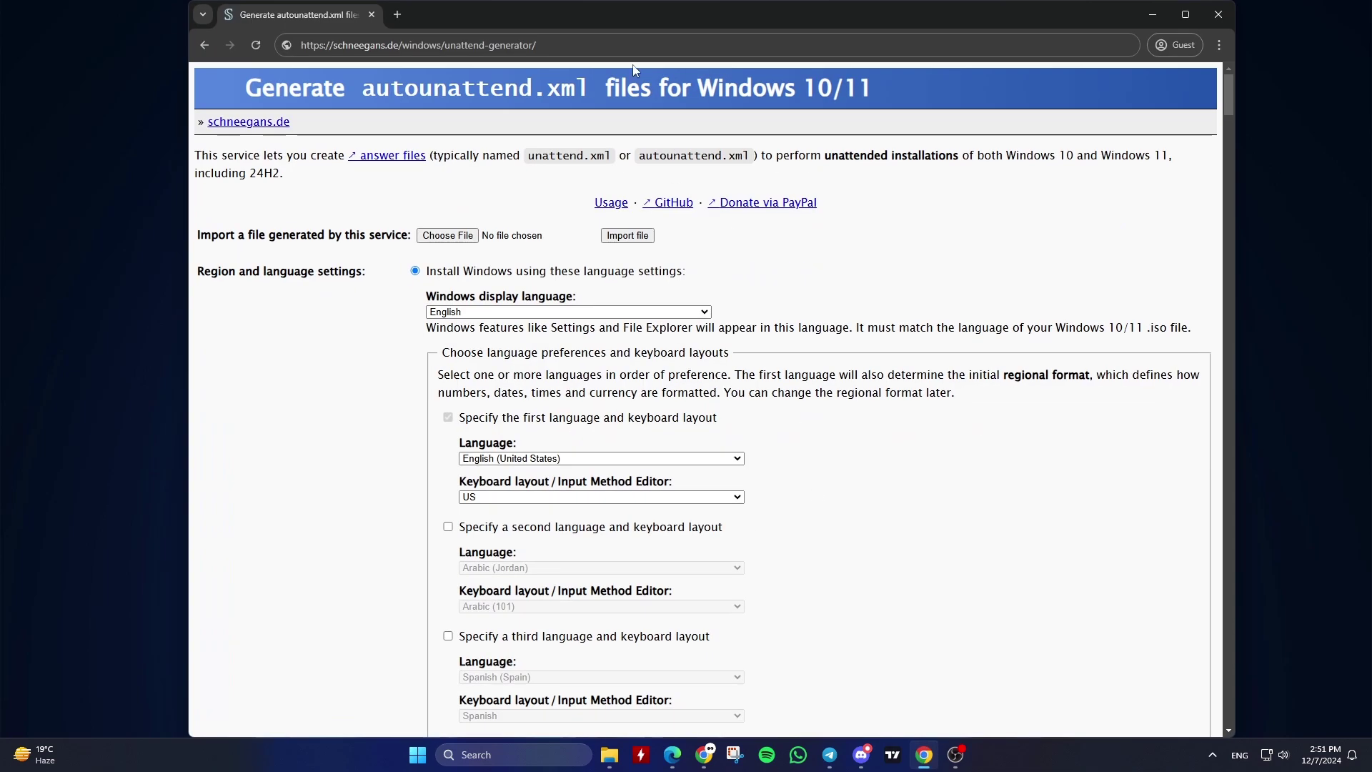
pyautogui.click(632, 42)
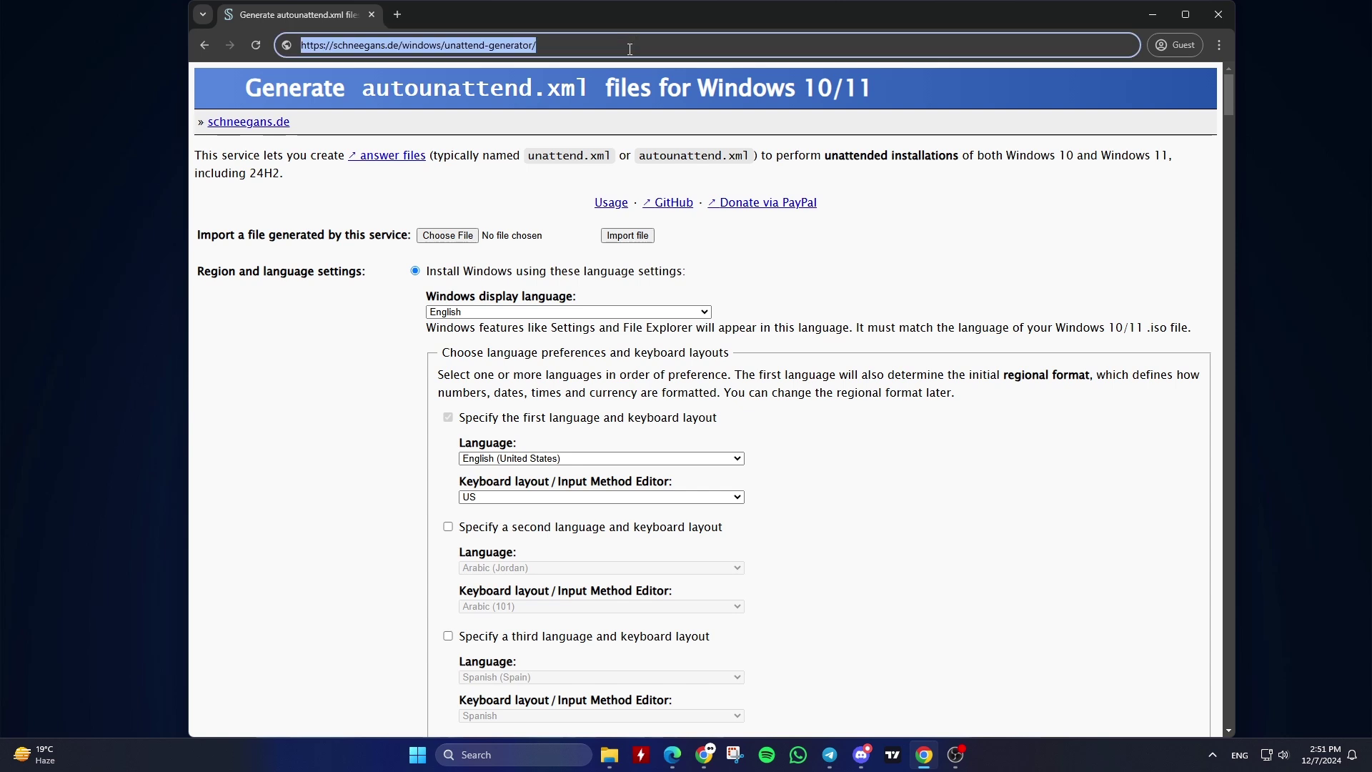
pyautogui.click(570, 190)
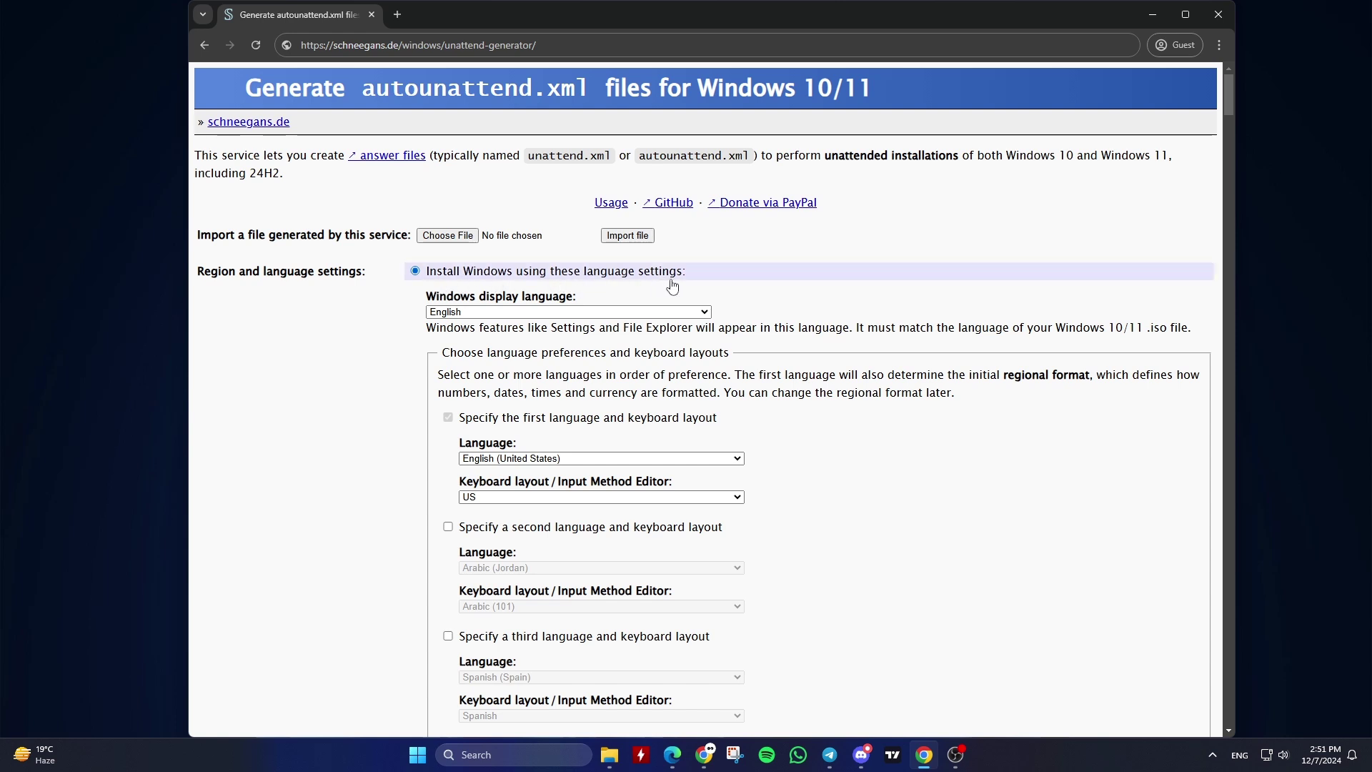
pyautogui.click(521, 314)
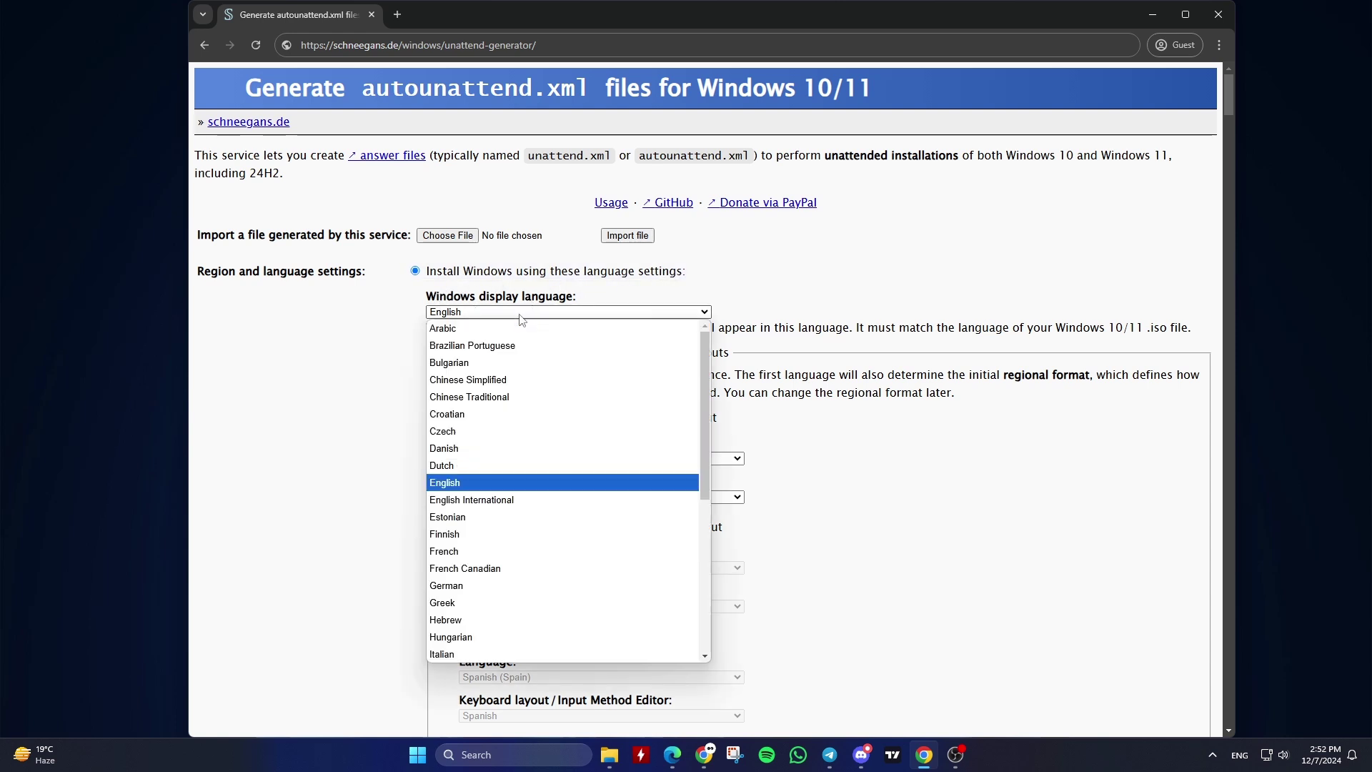
pyautogui.click(529, 483)
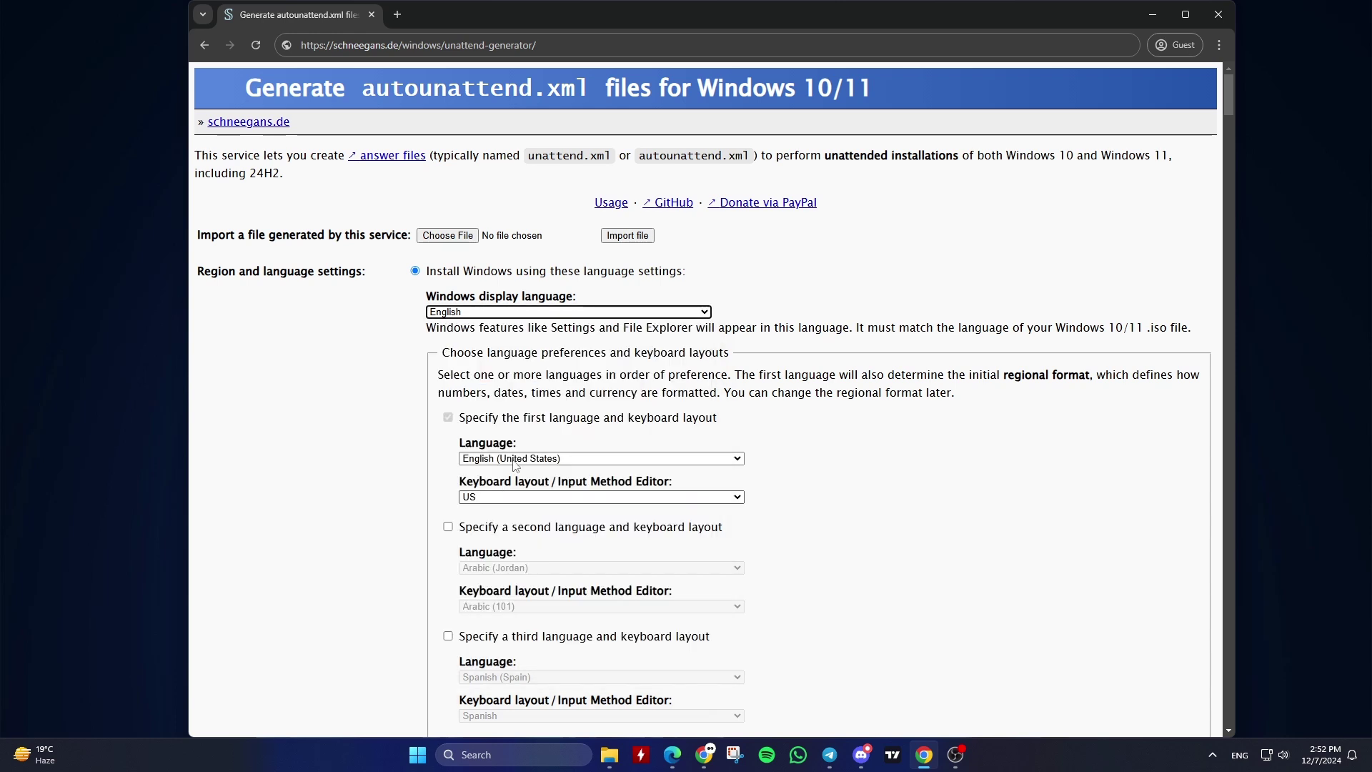
pyautogui.scroll(-1, 593, 362)
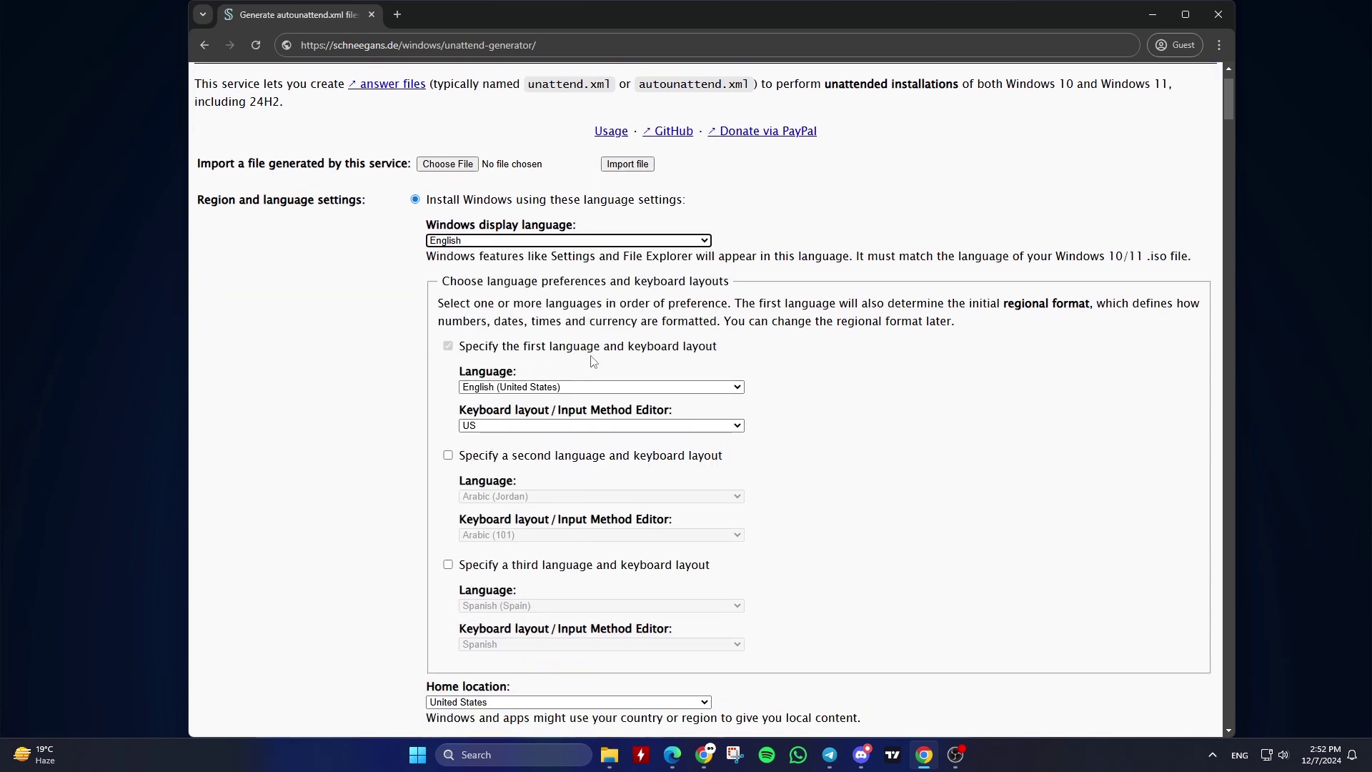
pyautogui.click(503, 390)
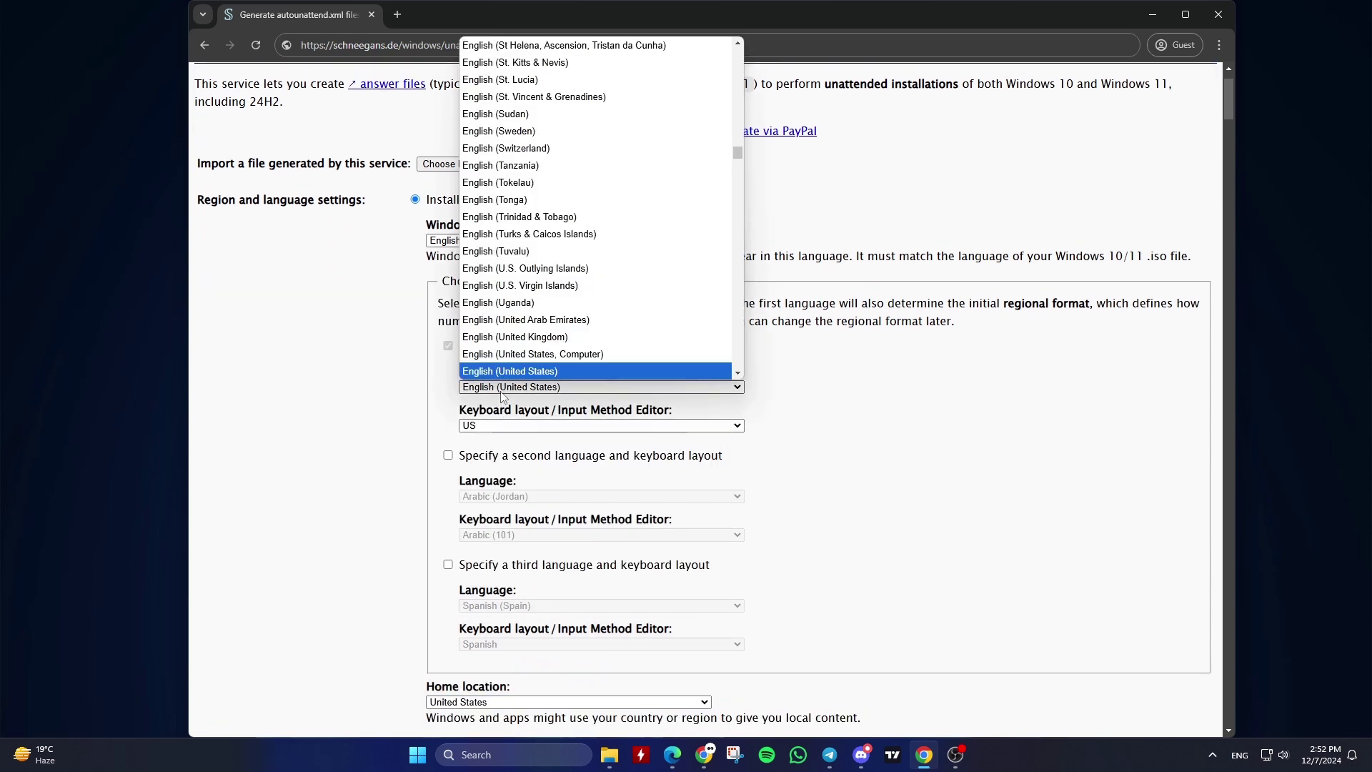
pyautogui.click(514, 373)
pyautogui.click(509, 426)
pyautogui.click(510, 415)
# Add a second language, Arabic (Jordan), with the Arabic (101) keyboard layout
pyautogui.click(468, 459)
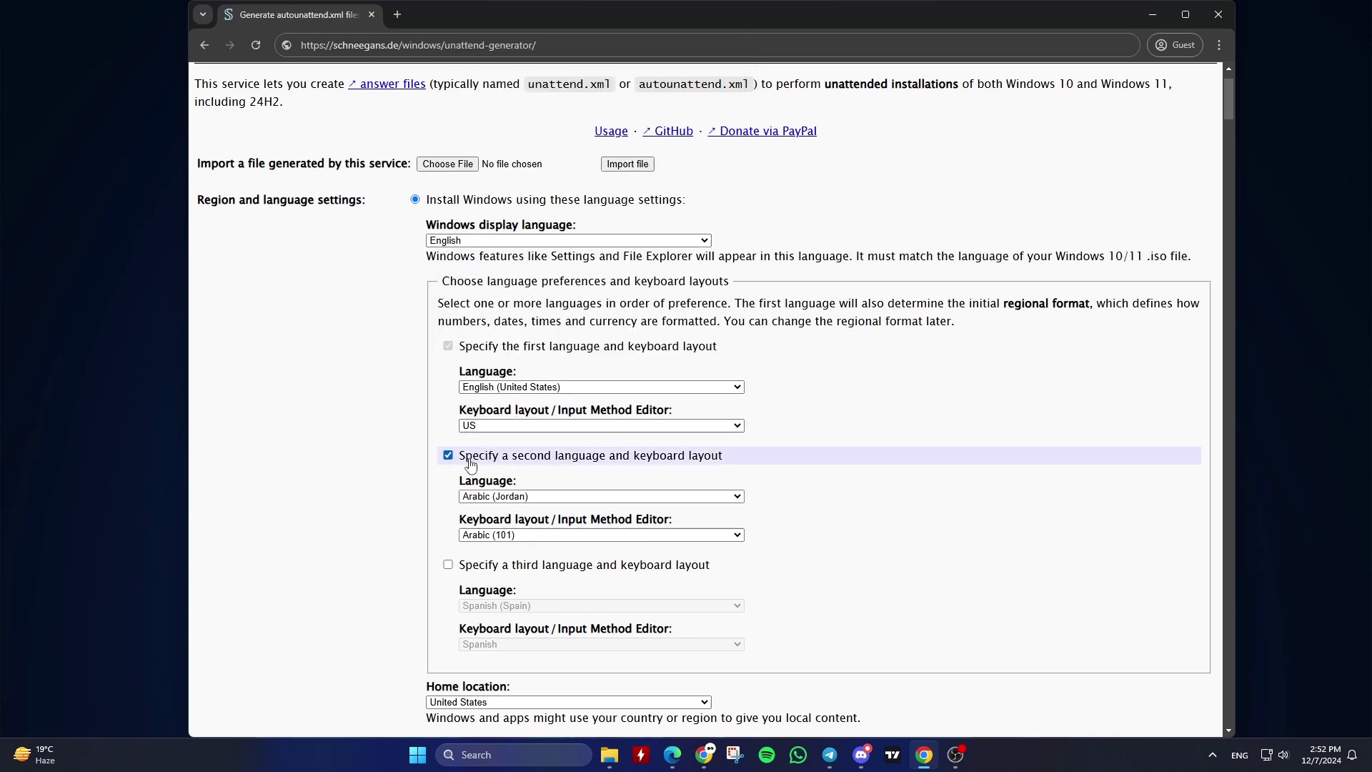
pyautogui.click(480, 498)
pyautogui.click(486, 498)
pyautogui.click(503, 536)
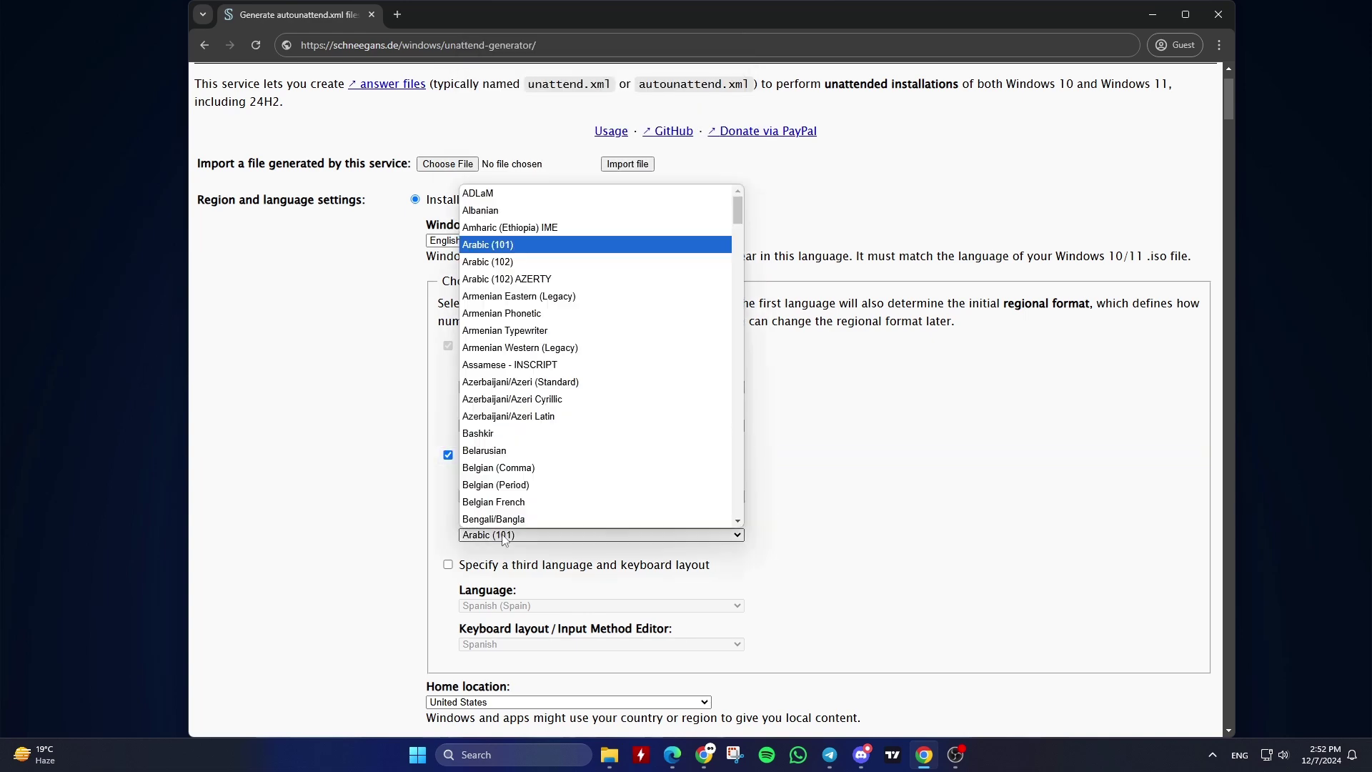
pyautogui.click(504, 537)
# Keep United States as home location and choose language settings interactively during Setup
pyautogui.scroll(-2, 529, 483)
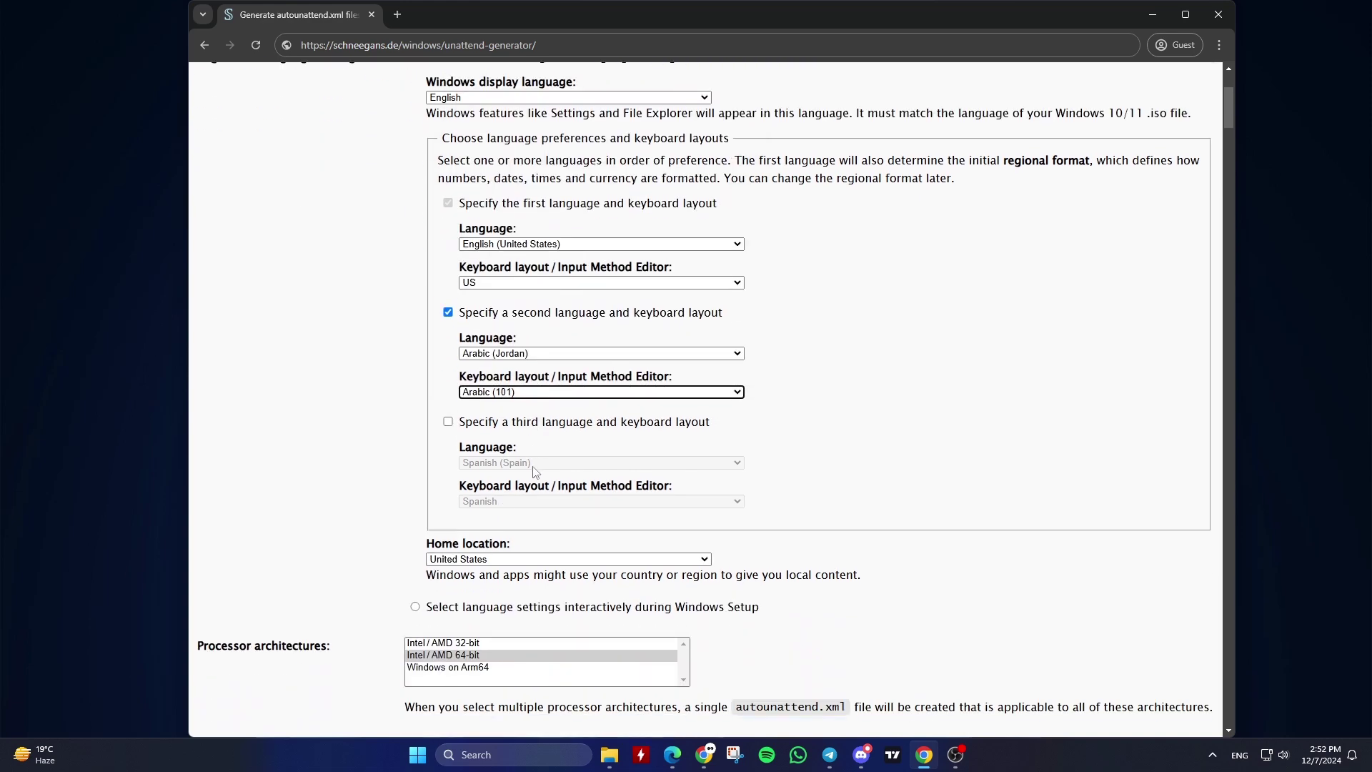
pyautogui.scroll(-1, 535, 472)
pyautogui.click(505, 491)
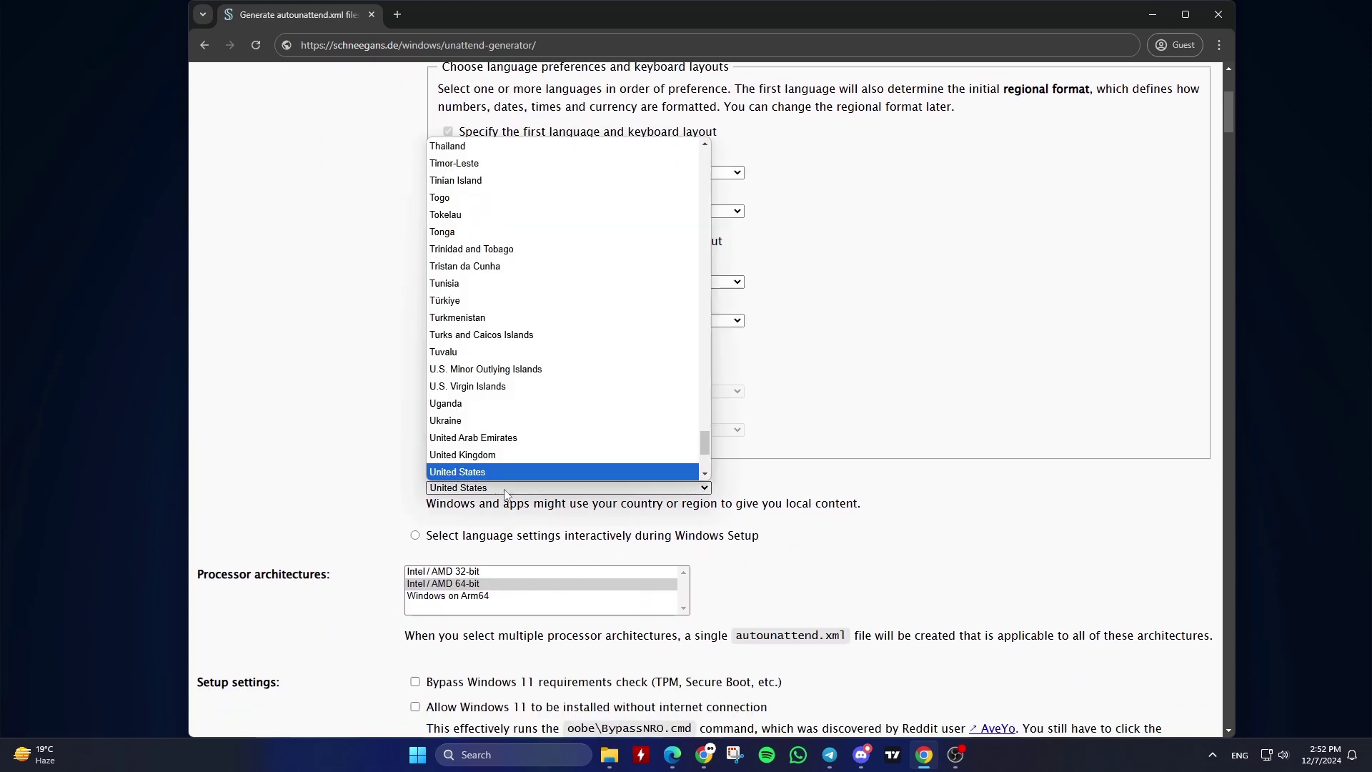
pyautogui.click(505, 490)
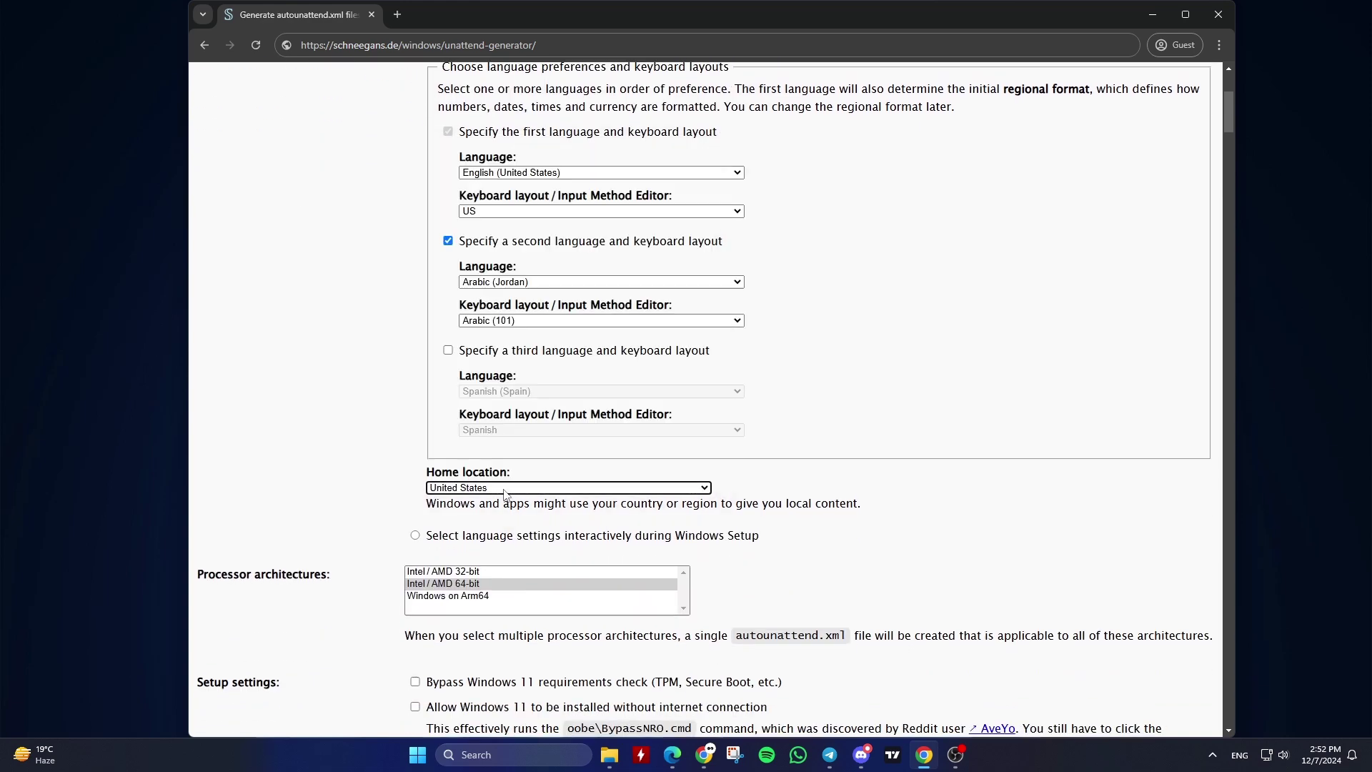
pyautogui.click(439, 546)
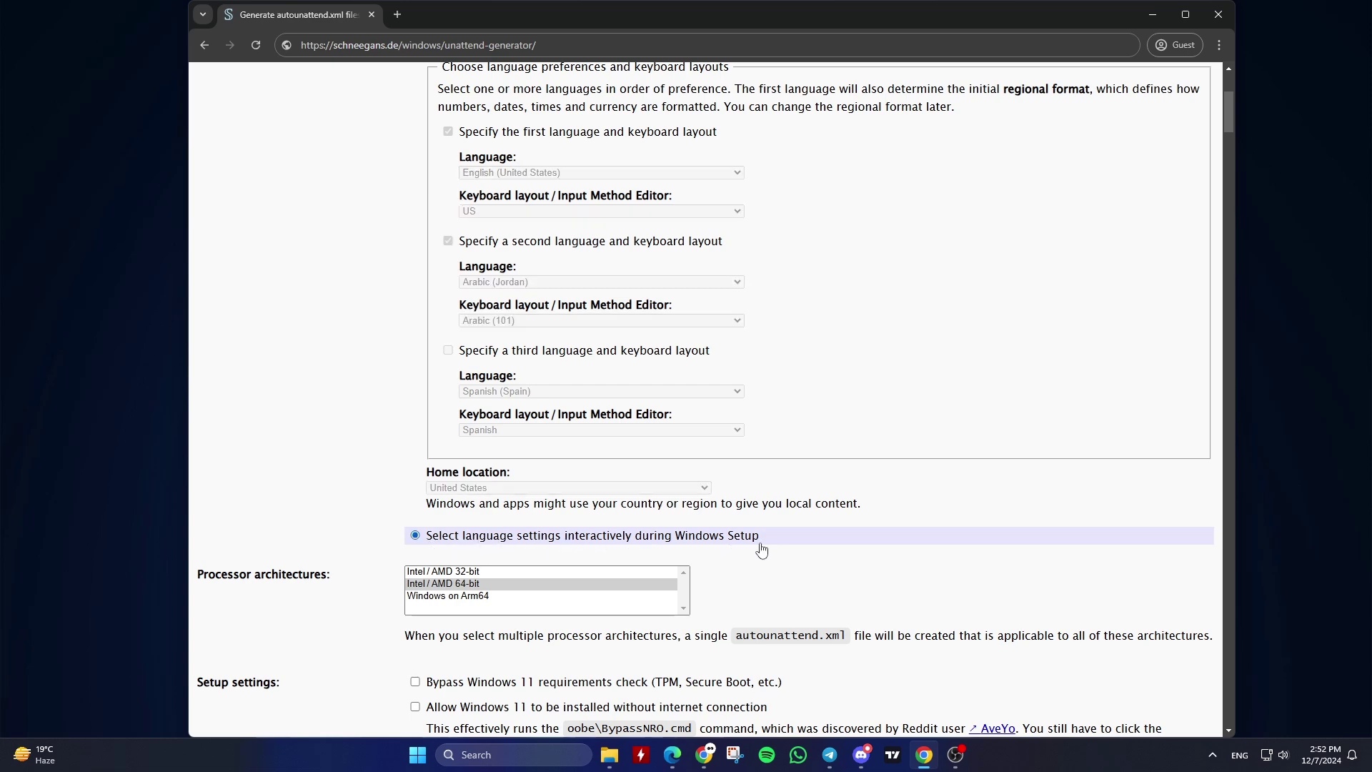
pyautogui.scroll(4, 744, 544)
# Return to installing with the specified language settings, keeping only the Intel / AMD 64-bit architecture
pyautogui.click(543, 275)
pyautogui.scroll(-10, 541, 288)
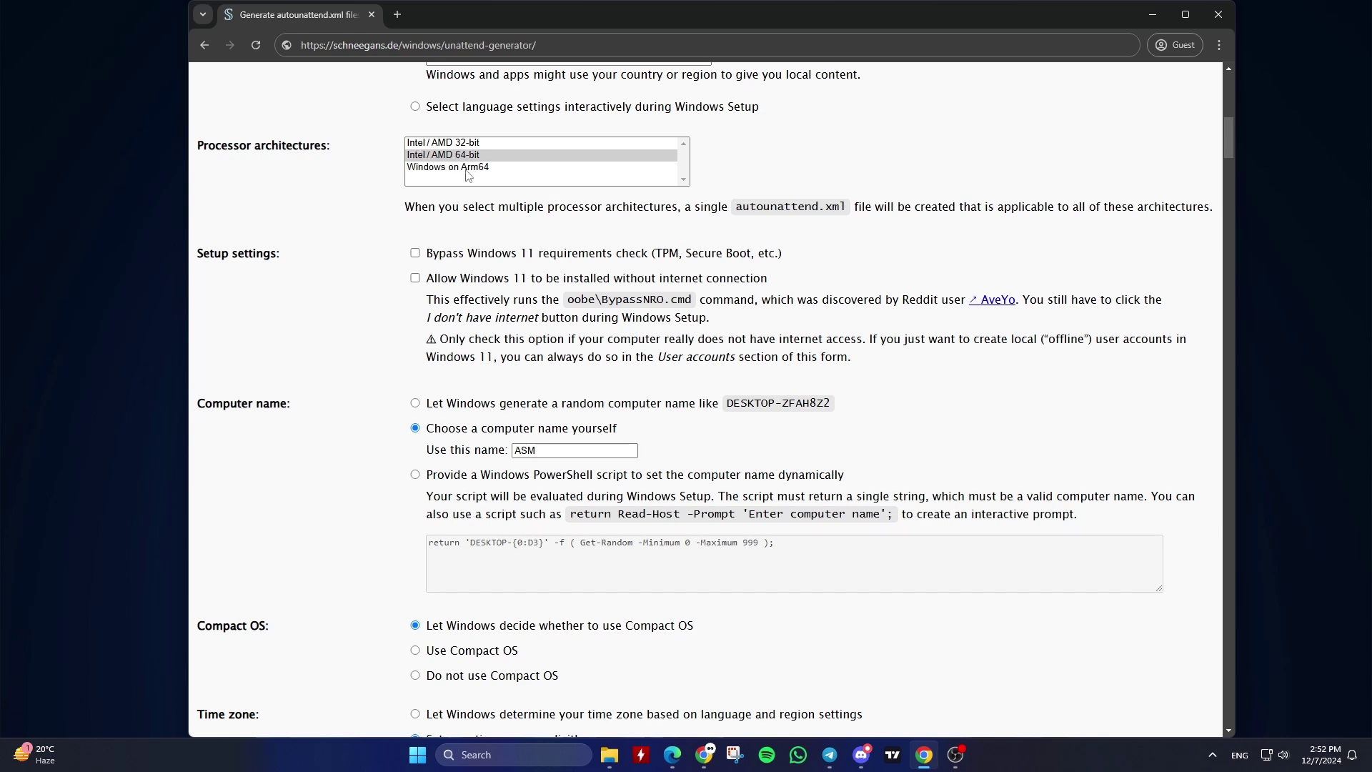
pyautogui.click(481, 156)
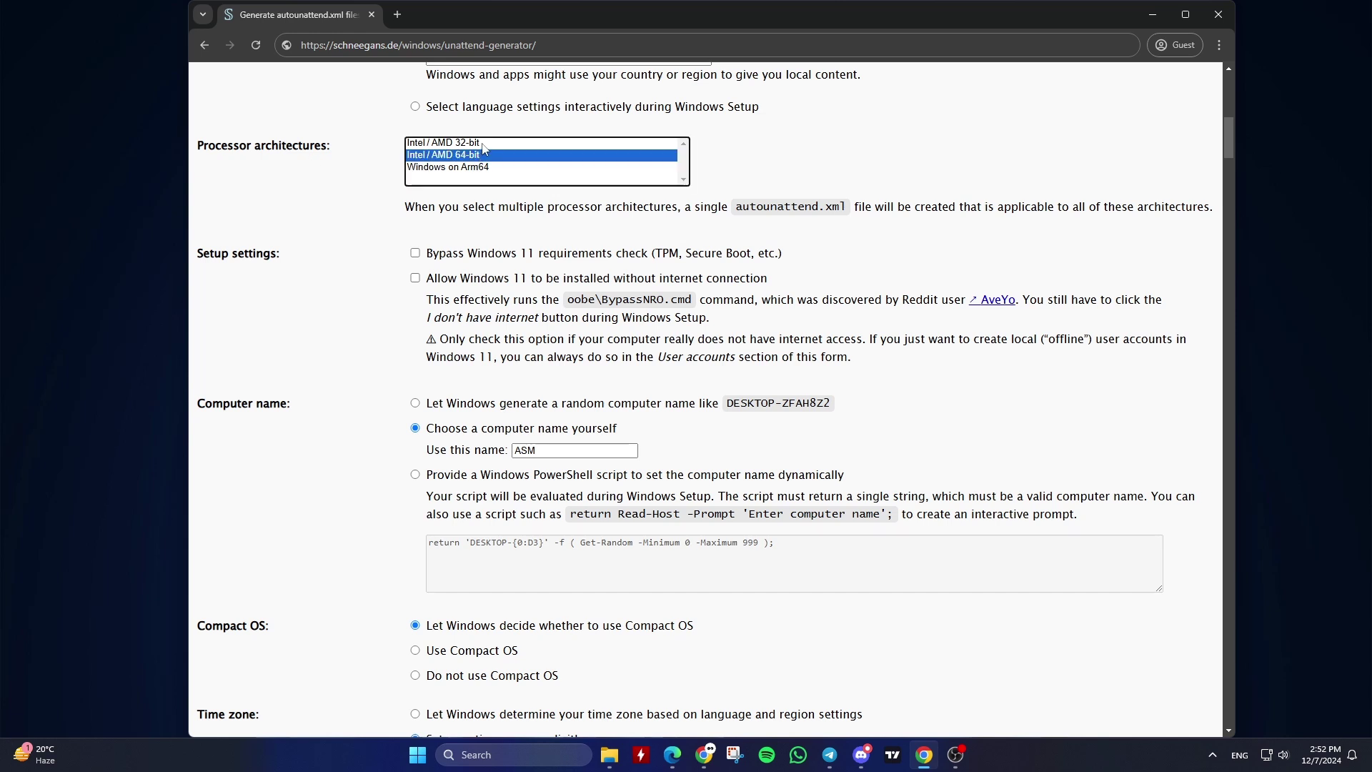
pyautogui.keyDown('ctrl'); pyautogui.click(483, 145); pyautogui.keyUp('ctrl')
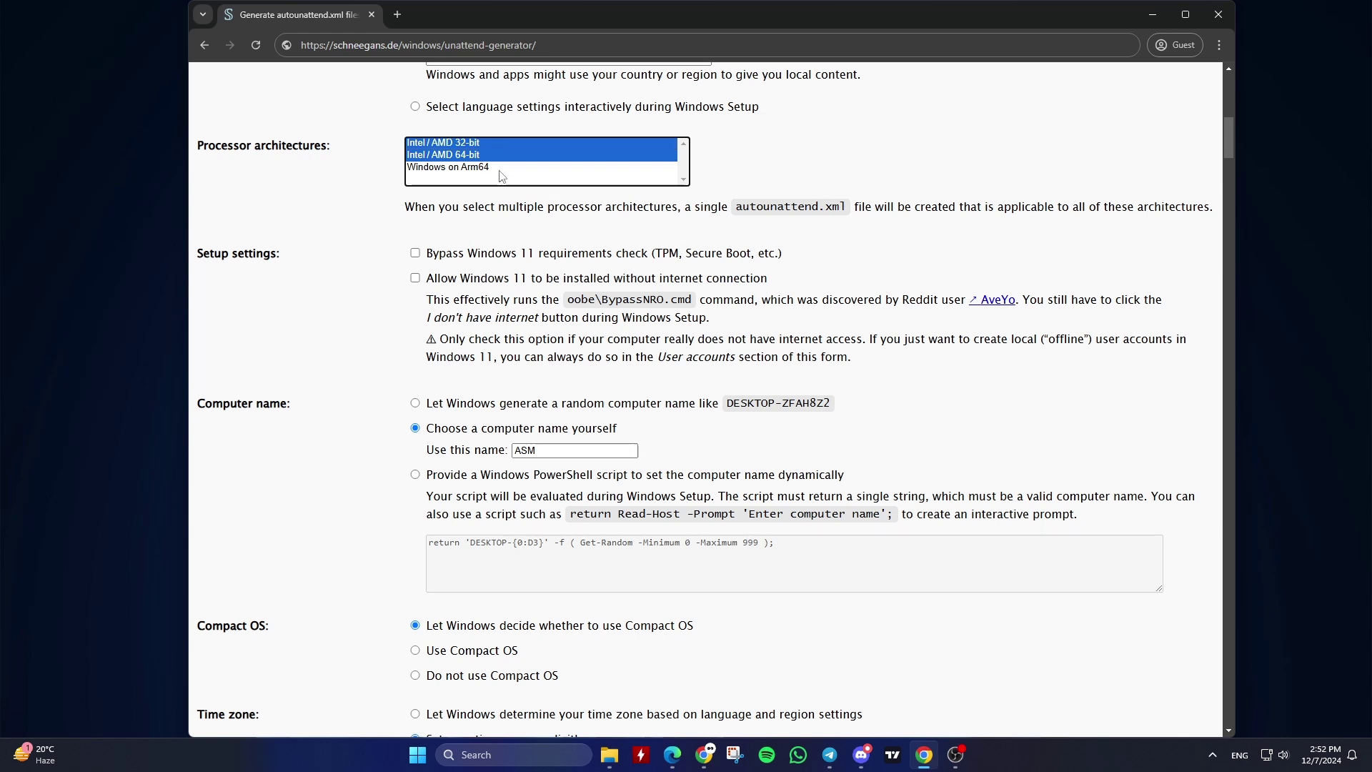
pyautogui.keyDown('ctrl'); pyautogui.click(484, 145); pyautogui.keyUp('ctrl')
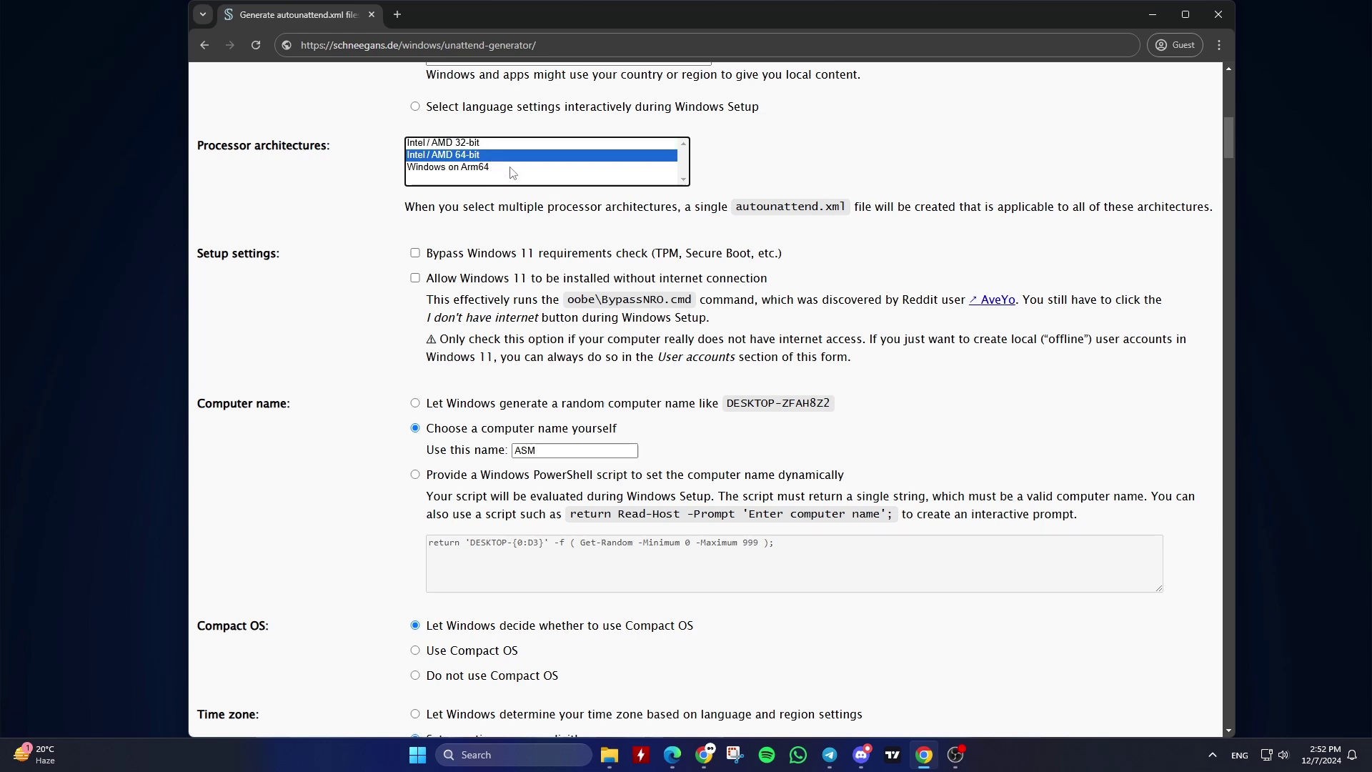
# Leave the Windows 11 requirements bypass and install-without-internet options turned off
pyautogui.scroll(-2, 520, 180)
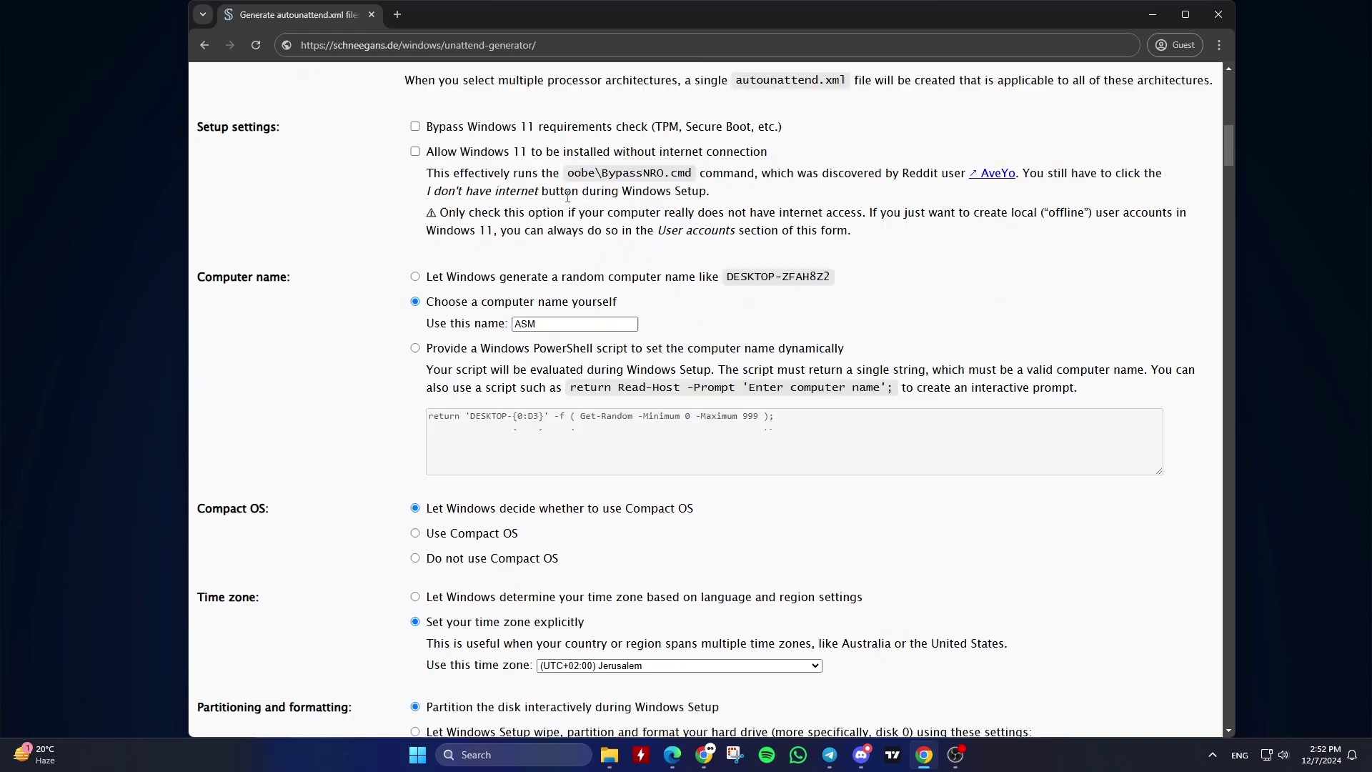
pyautogui.click(415, 112)
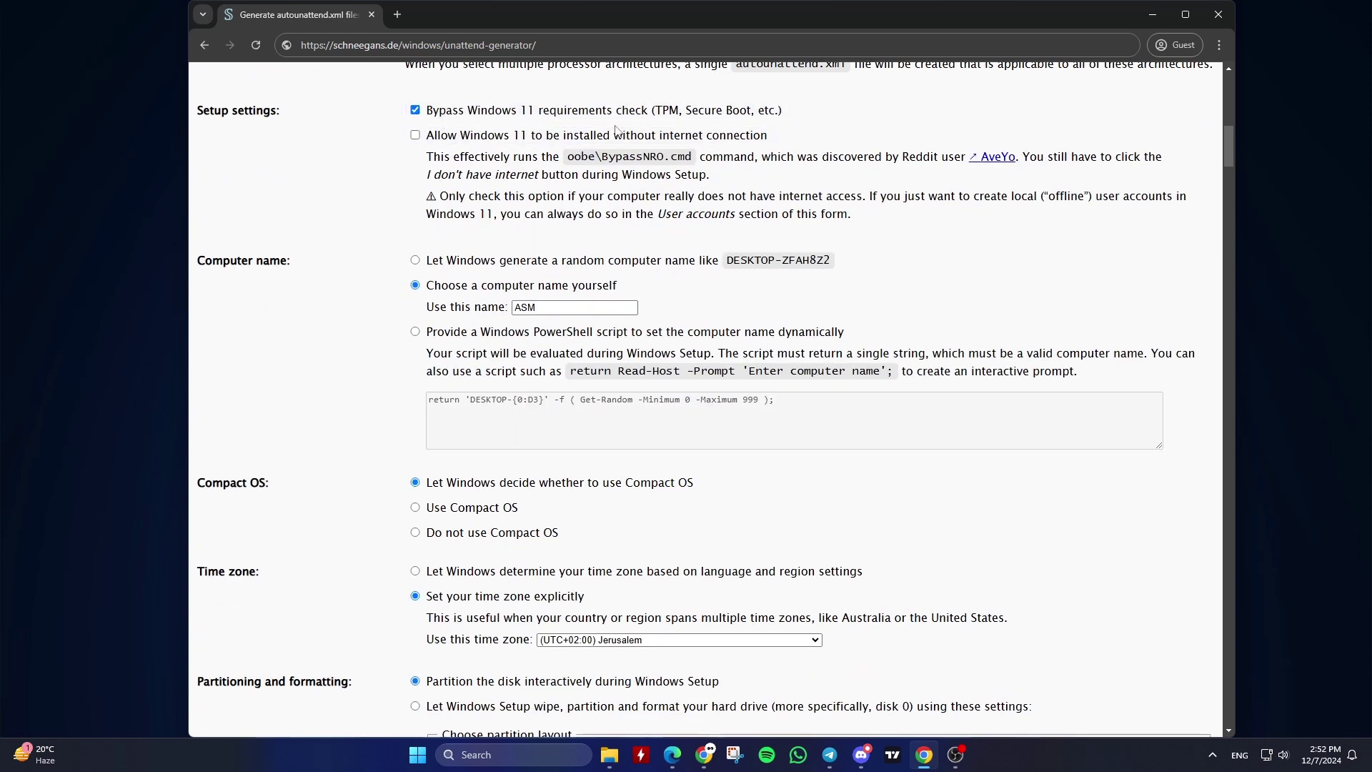
pyautogui.click(417, 114)
pyautogui.click(415, 135)
pyautogui.click(416, 135)
pyautogui.scroll(-2, 506, 183)
pyautogui.scroll(-1, 507, 182)
pyautogui.scroll(1, 507, 182)
# Use a custom computer name, shortened to AS by deleting its last letter
pyautogui.click(481, 127)
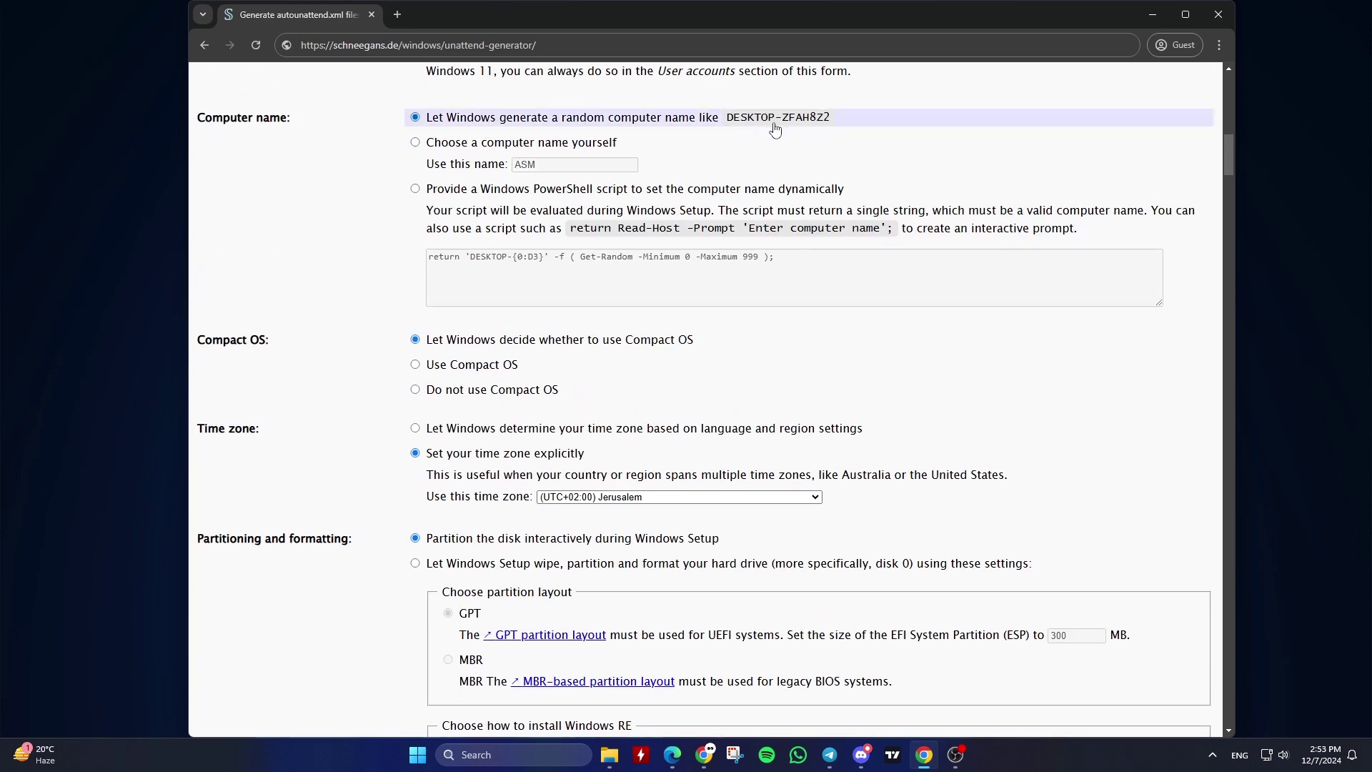
pyautogui.click(437, 143)
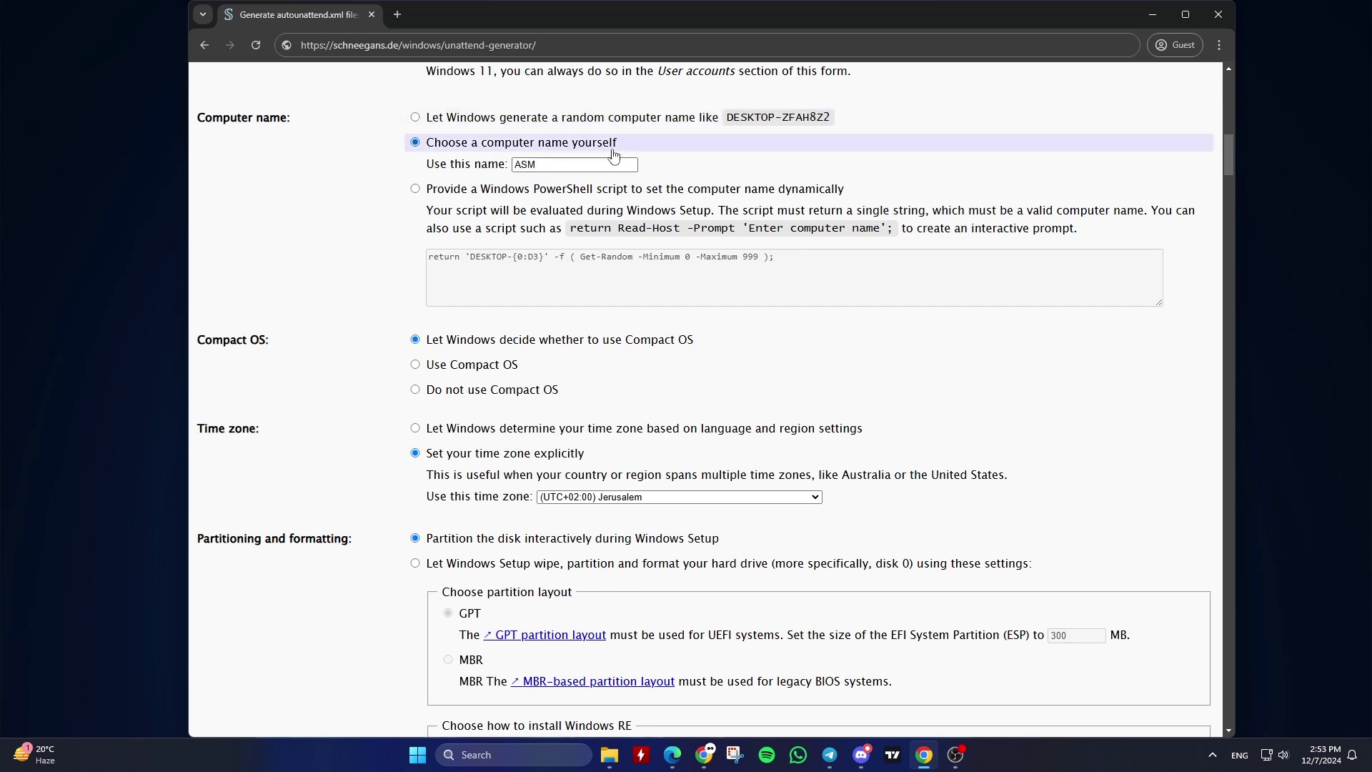
pyautogui.click(493, 165)
pyautogui.press('BackSpace')
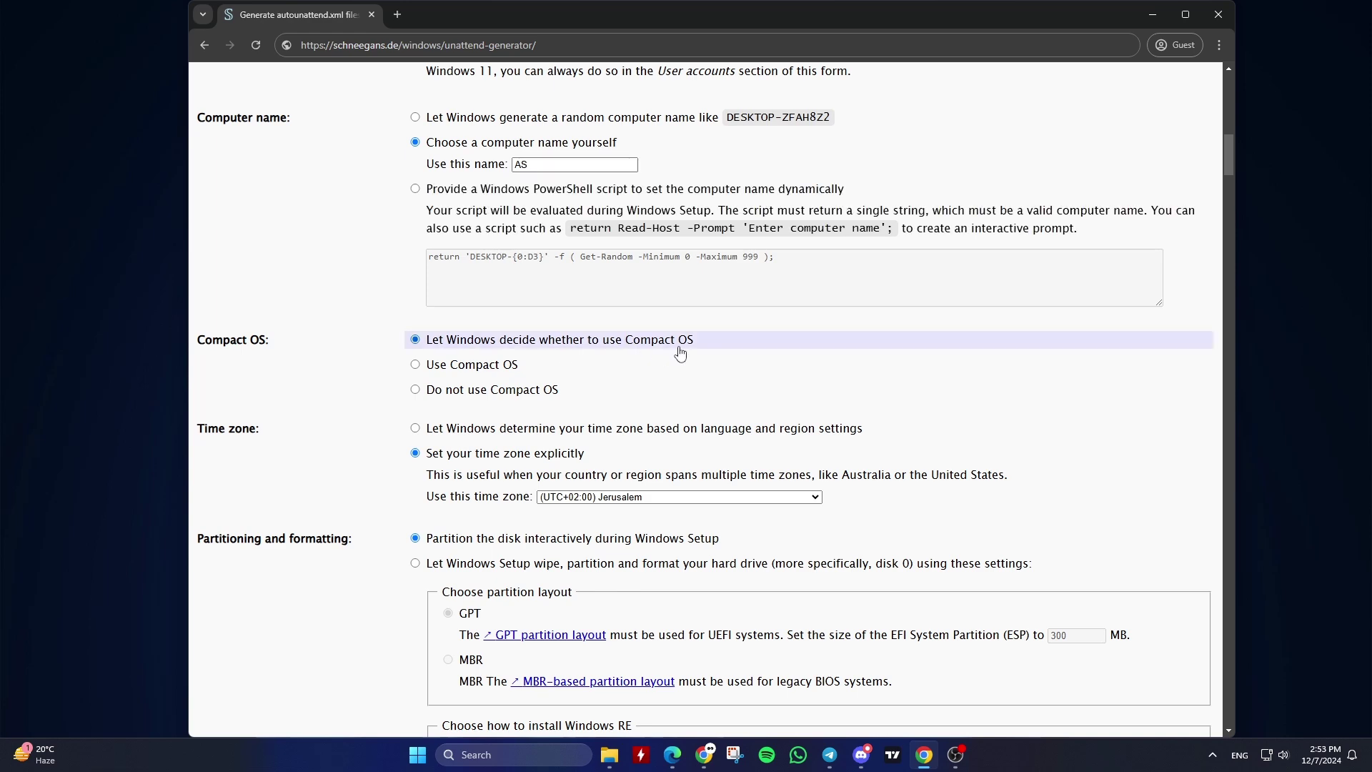
# Keep the time zone set explicitly to (UTC+02:00) Jerusalem
pyautogui.scroll(-4, 680, 353)
pyautogui.scroll(-1, 678, 353)
pyautogui.scroll(1, 677, 353)
pyautogui.click(461, 156)
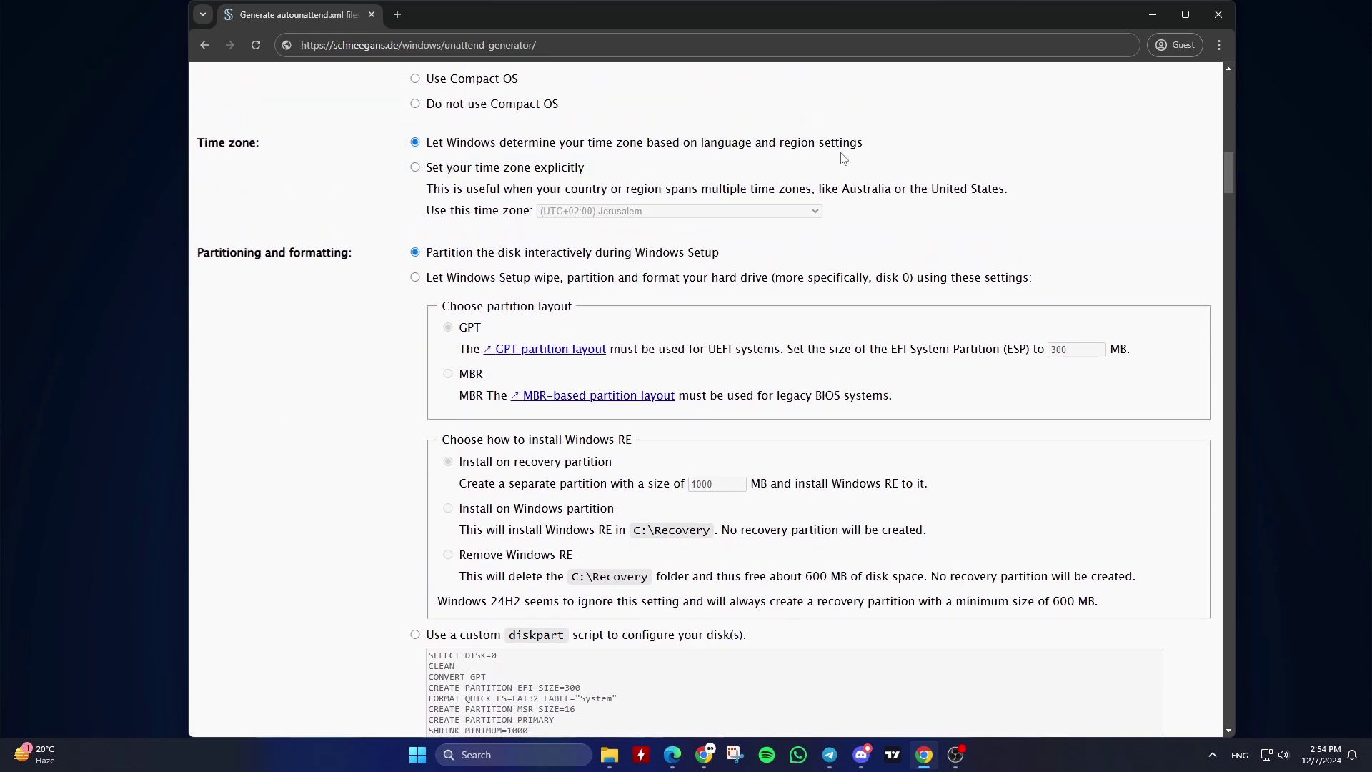
pyautogui.click(572, 172)
pyautogui.click(593, 212)
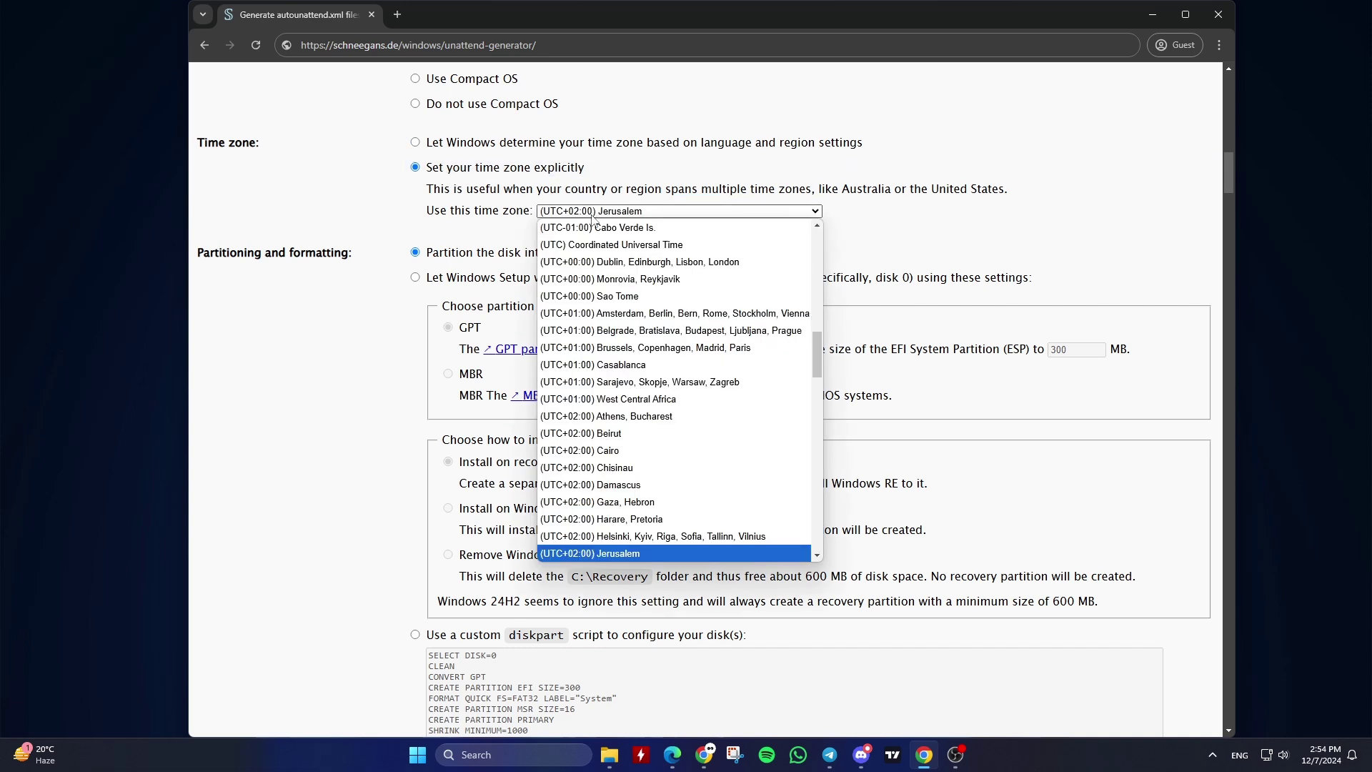
pyautogui.click(528, 216)
pyautogui.scroll(-2, 528, 216)
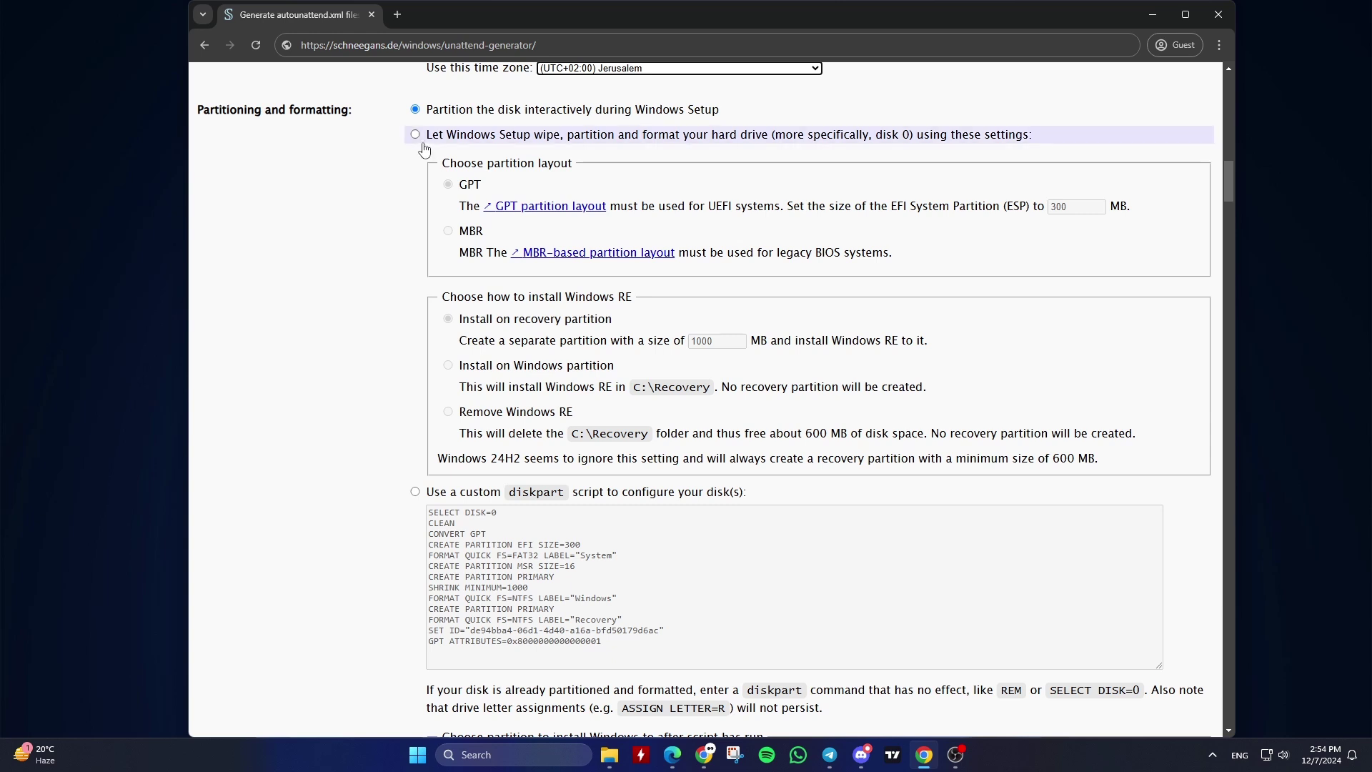
# Have Setup wipe and partition disk 0 with a 100 MB EFI System Partition
pyautogui.click(422, 137)
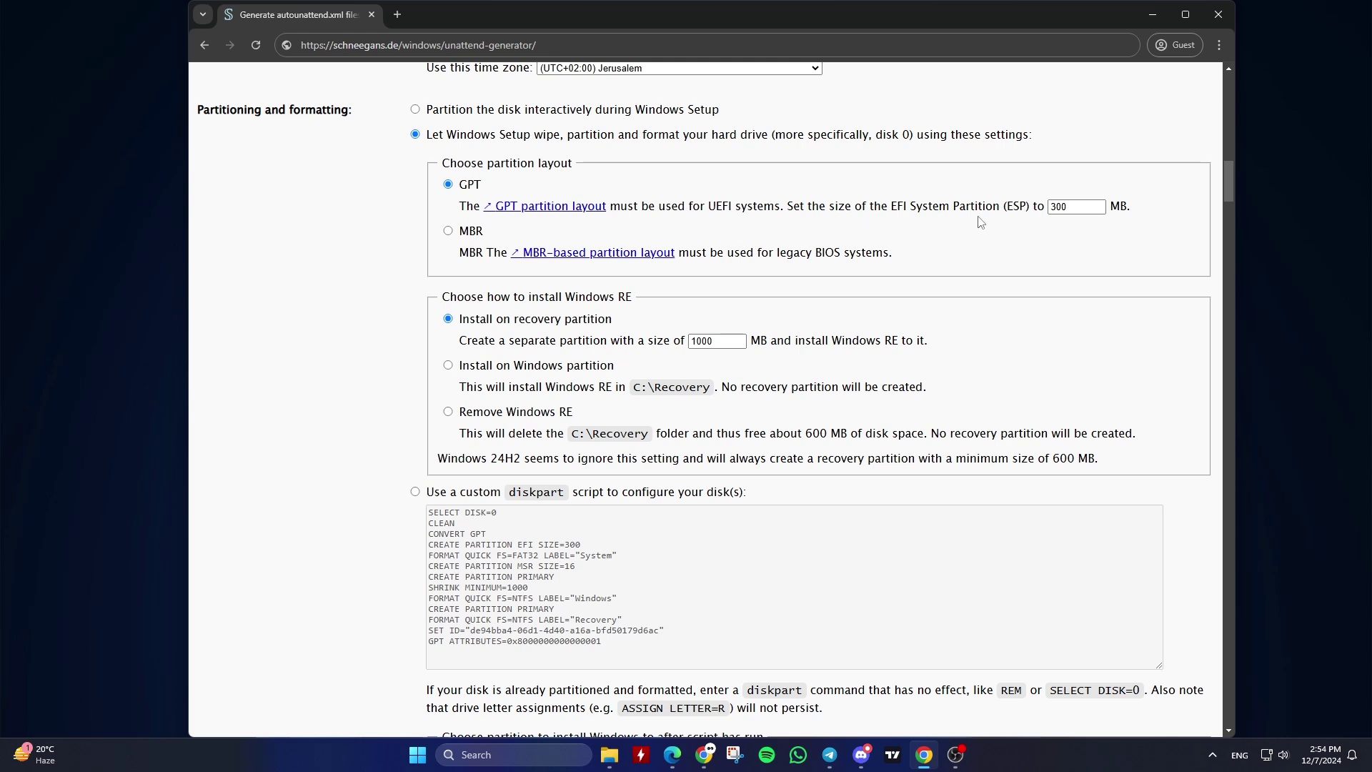
pyautogui.moveTo(1069, 207); pyautogui.dragTo(1044, 207)
pyautogui.write('100')
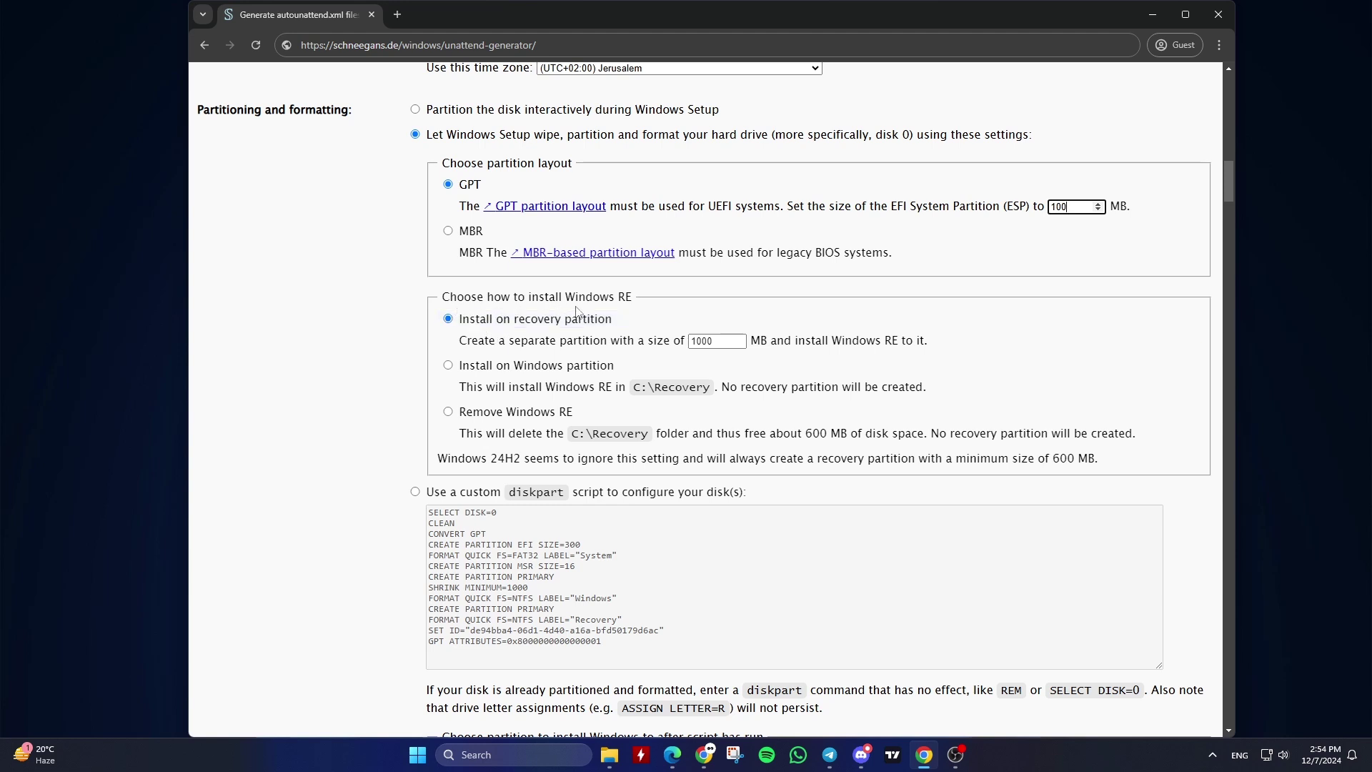
pyautogui.click(472, 331)
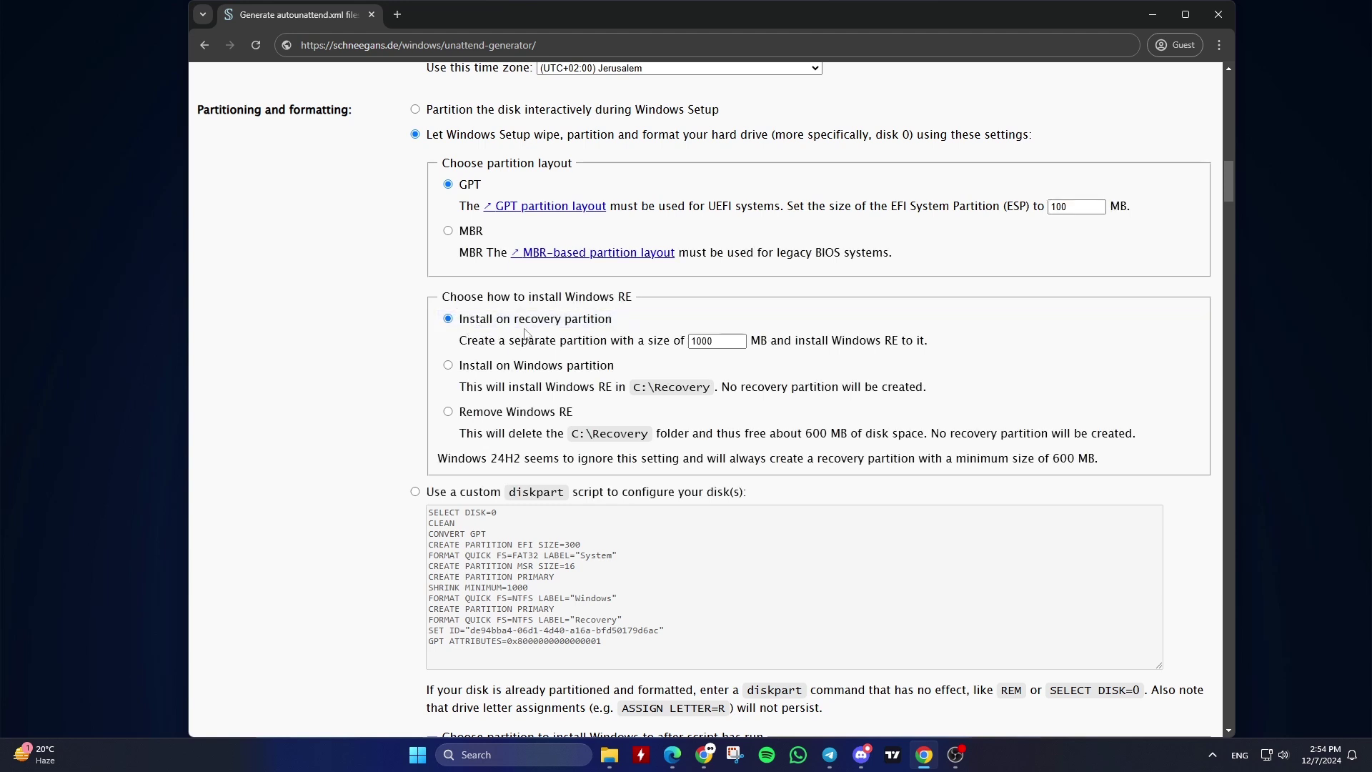
# Set the recovery partition to 650 MB, then switch to a custom diskpart script
pyautogui.doubleClick(714, 340)
pyautogui.write('650')
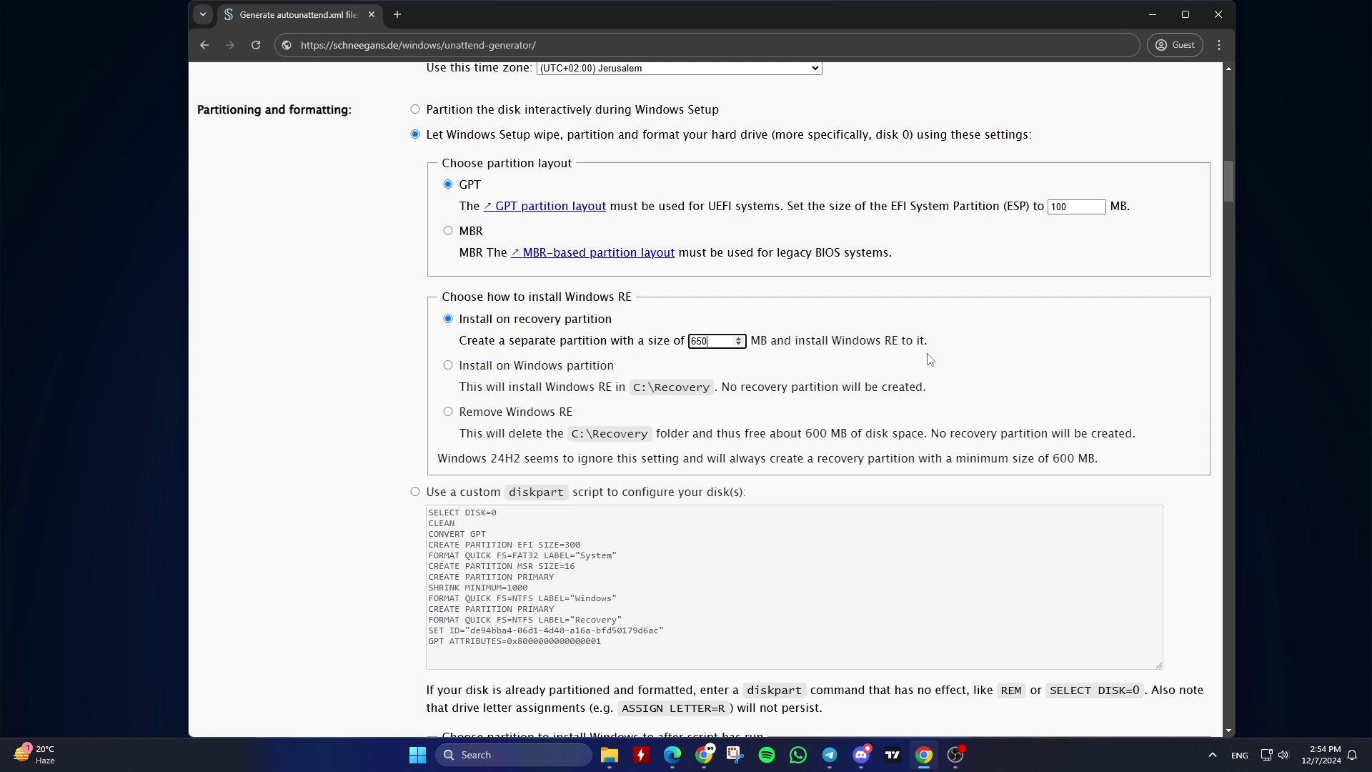
pyautogui.click(433, 499)
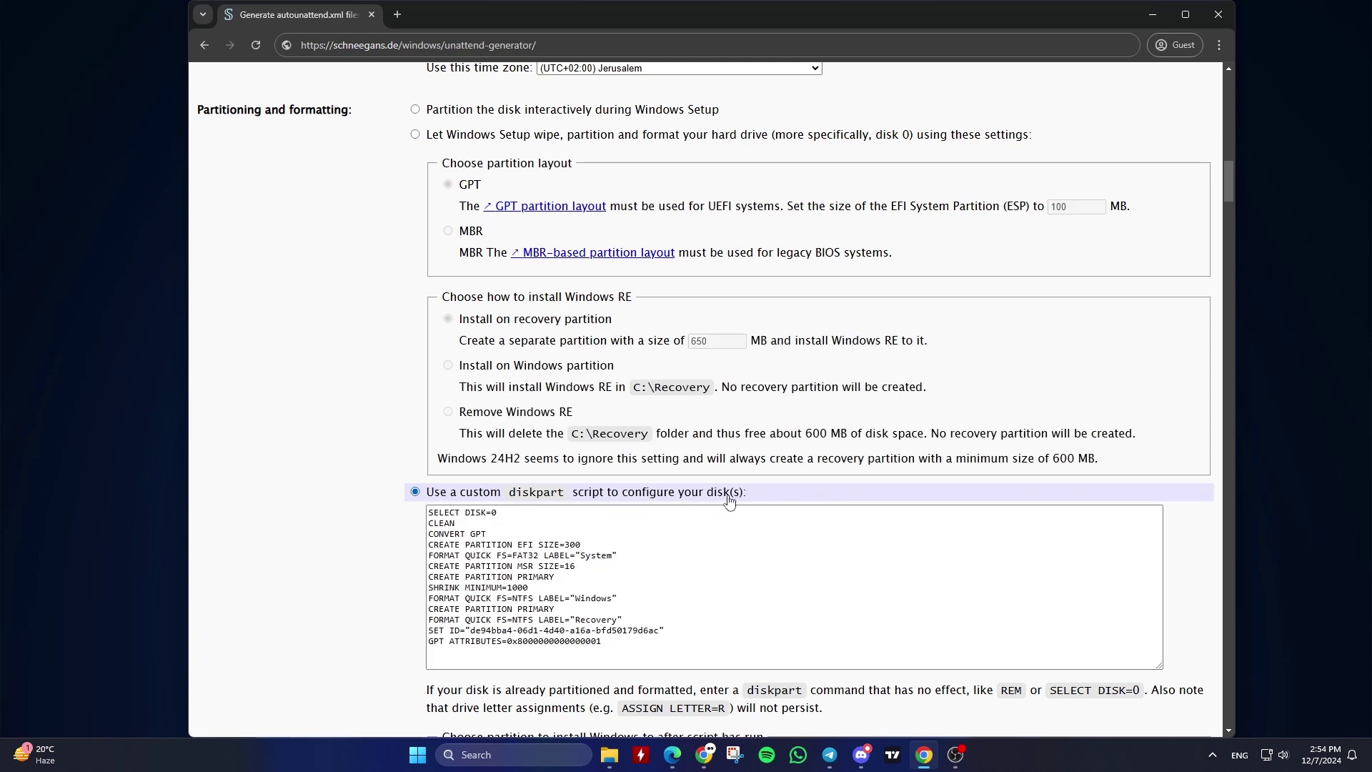
# Partition the disk interactively during Setup and keep the Pro edition
pyautogui.scroll(3, 729, 501)
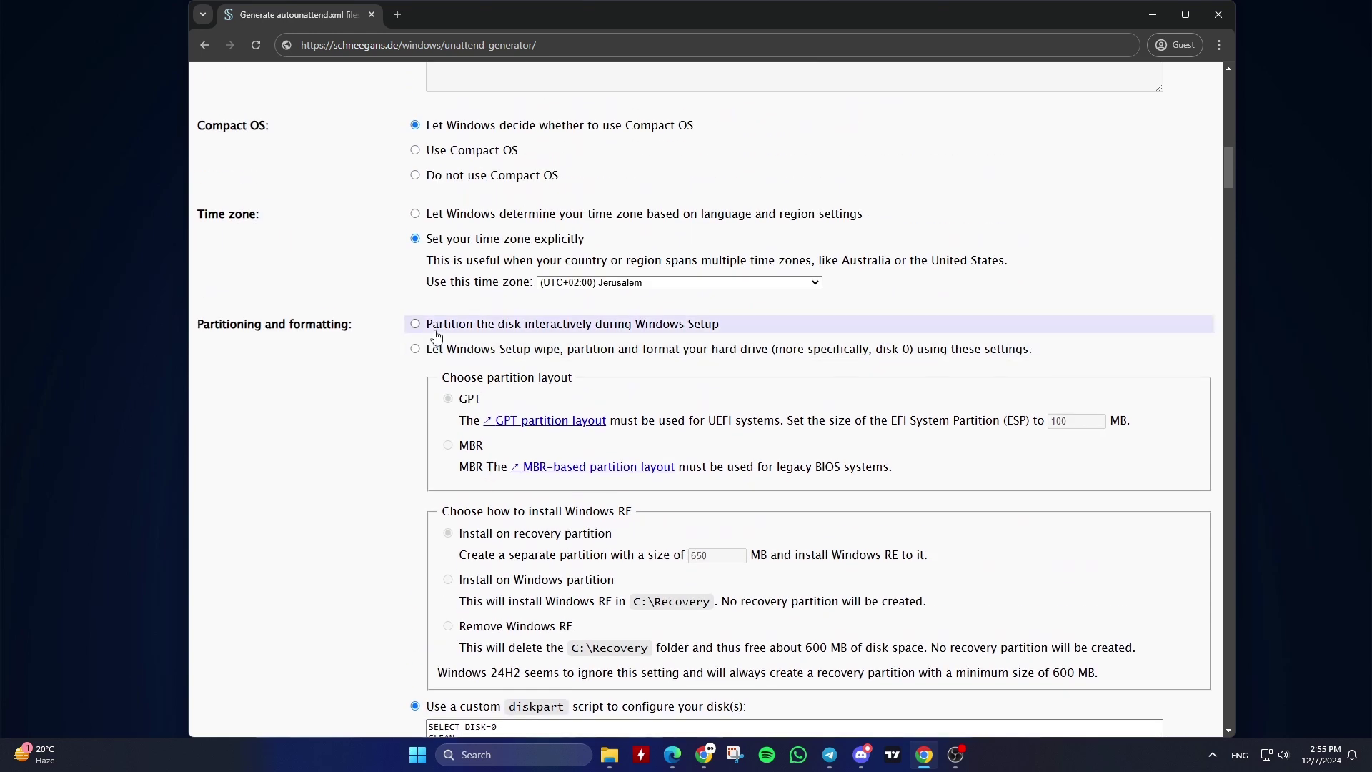
pyautogui.click(436, 331)
pyautogui.scroll(-10, 438, 334)
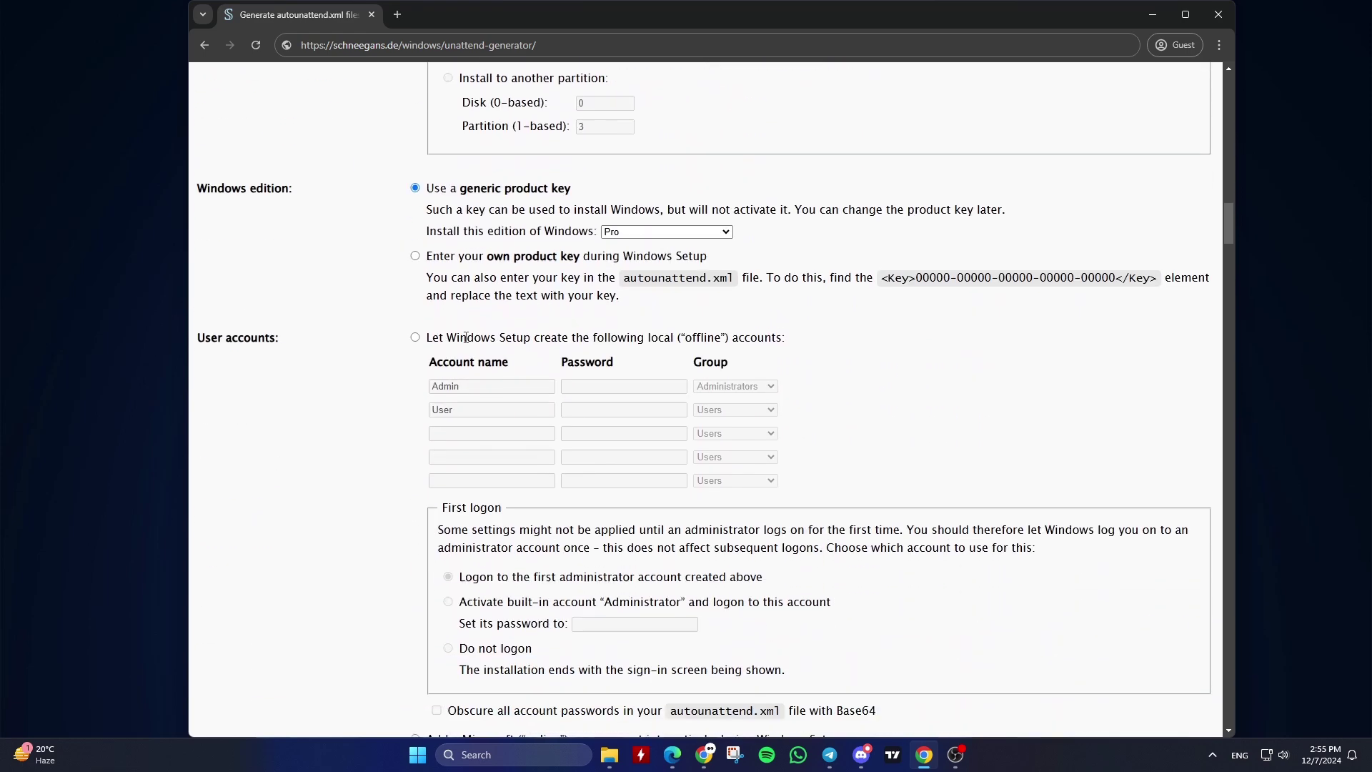
pyautogui.scroll(-3, 466, 341)
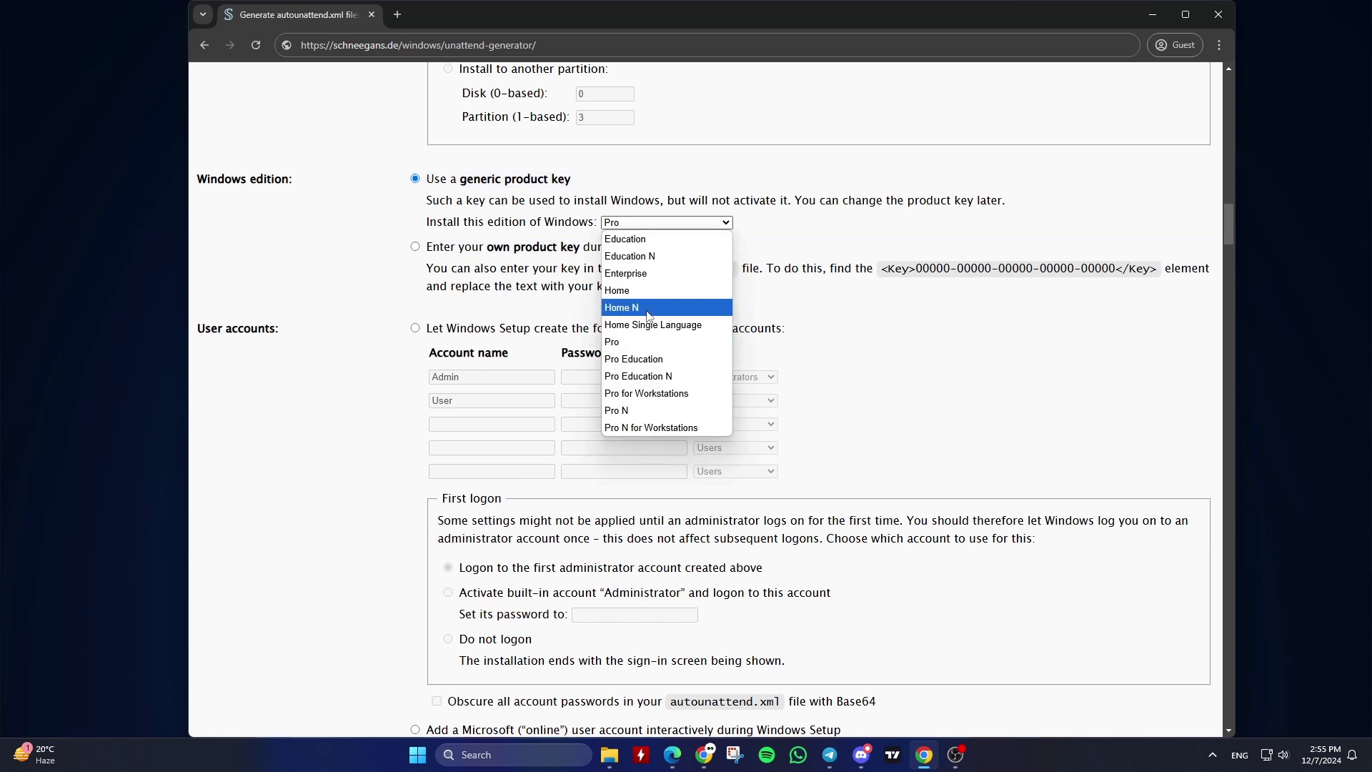
pyautogui.click(635, 349)
# Keep a generic product key rather than entering your own
pyautogui.scroll(-1, 599, 314)
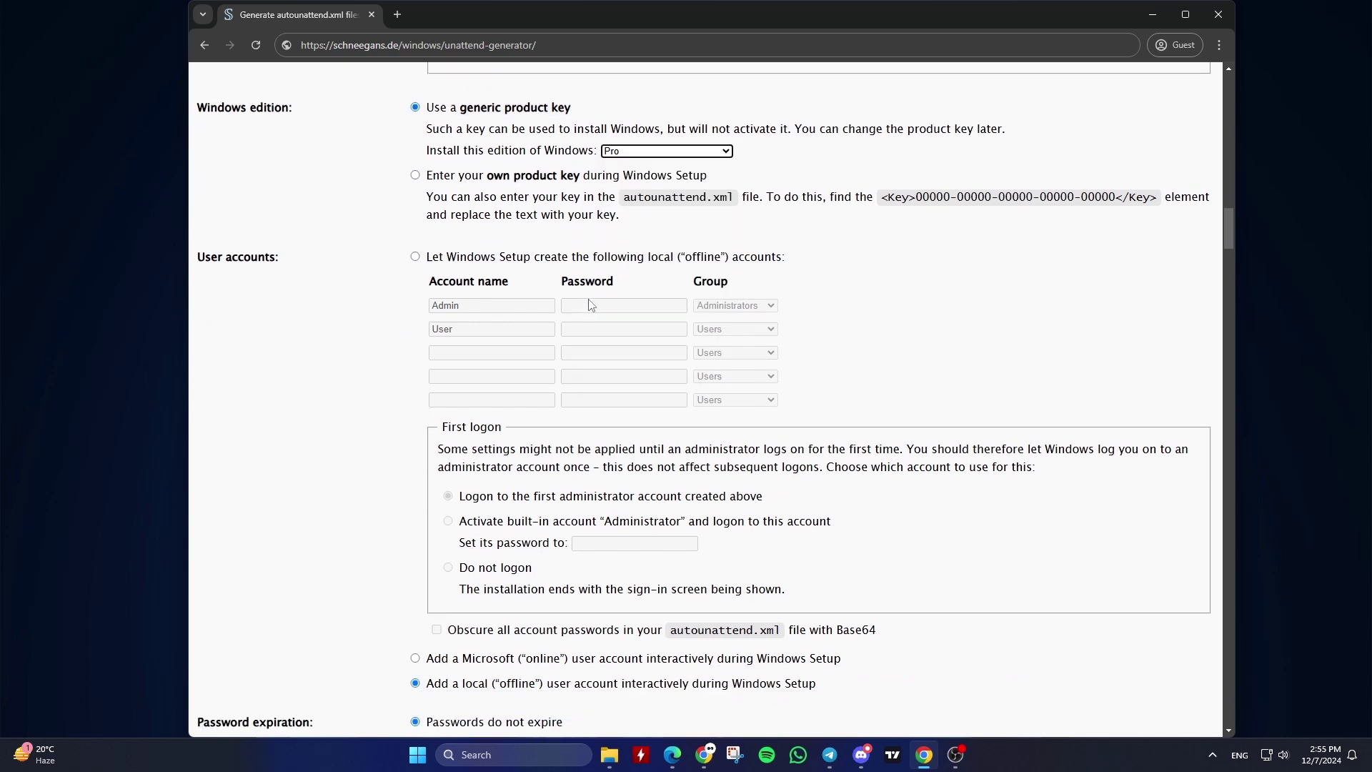
pyautogui.click(499, 179)
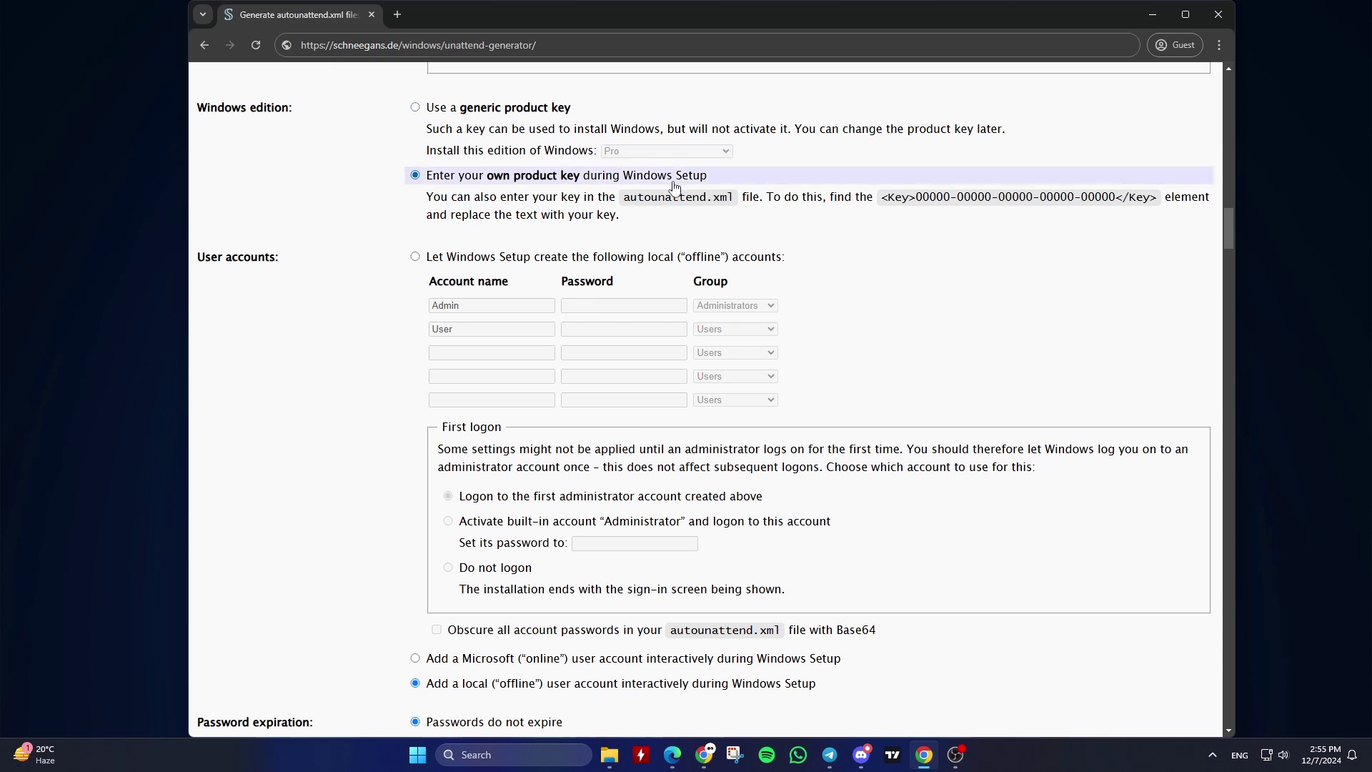
pyautogui.click(493, 108)
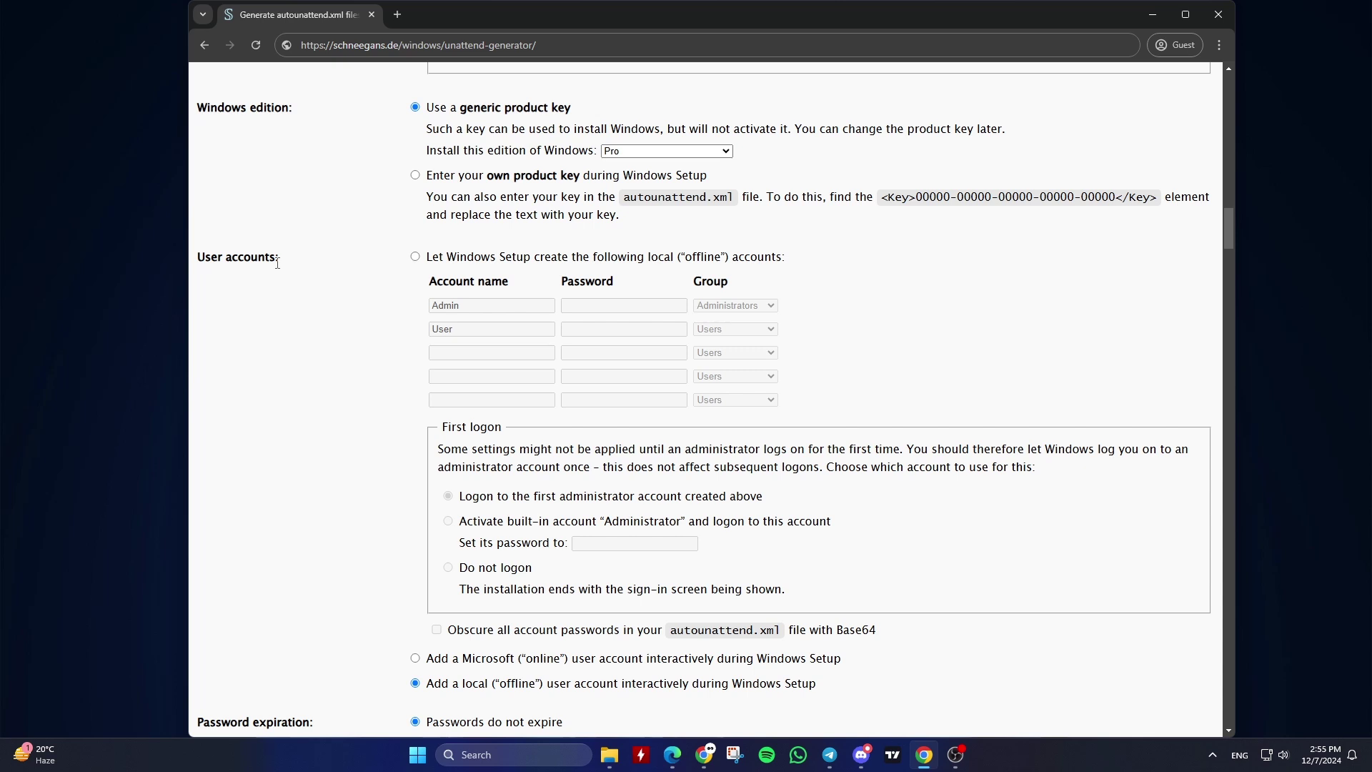
# Have Setup create local accounts, removing the second account and renaming the first to ASM
pyautogui.scroll(-2, 277, 263)
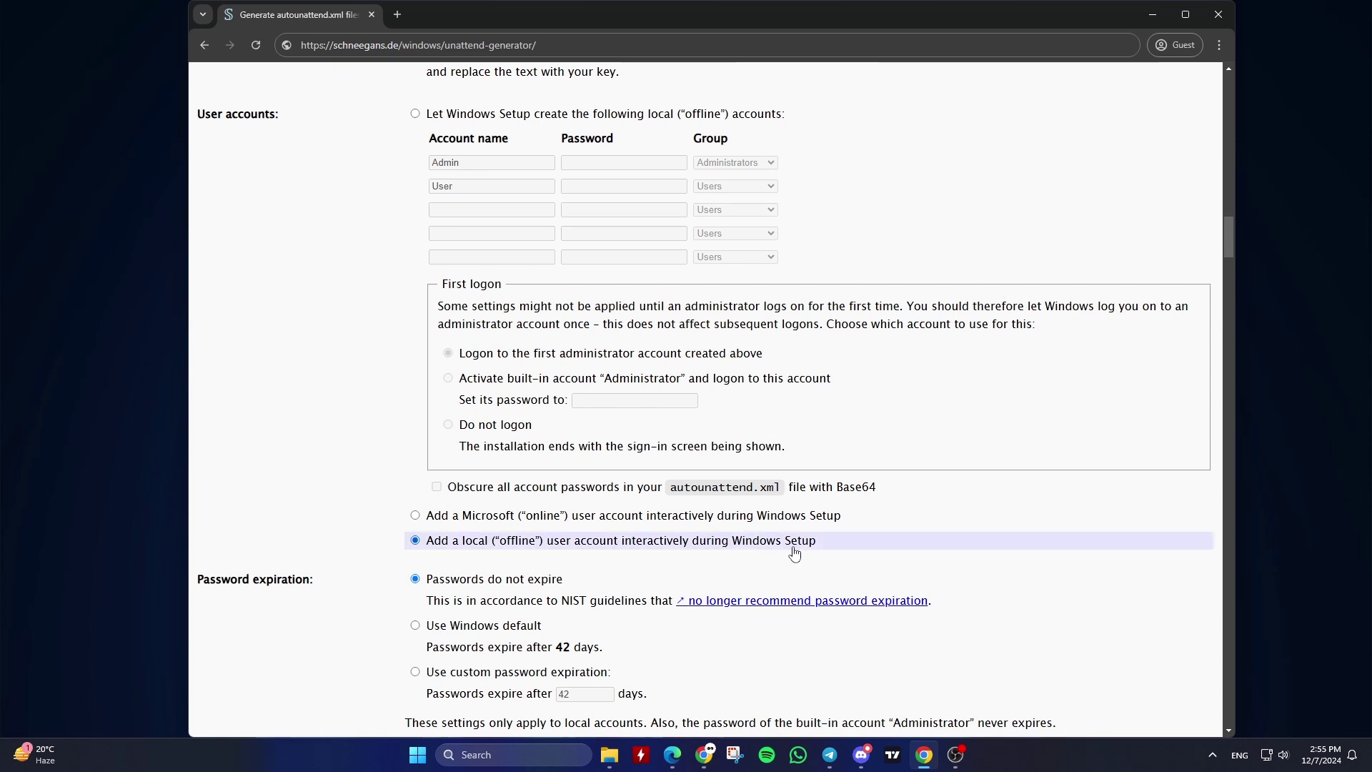
pyautogui.click(440, 521)
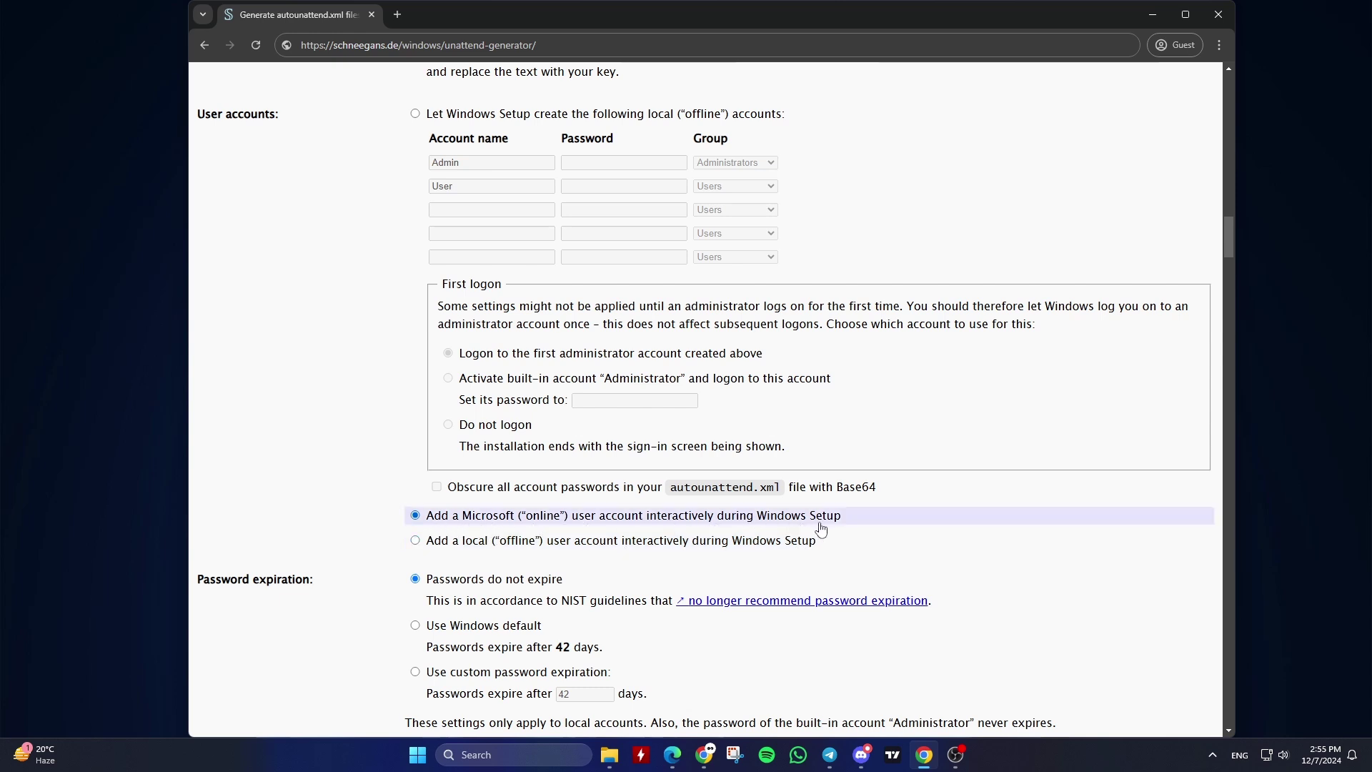
pyautogui.click(453, 114)
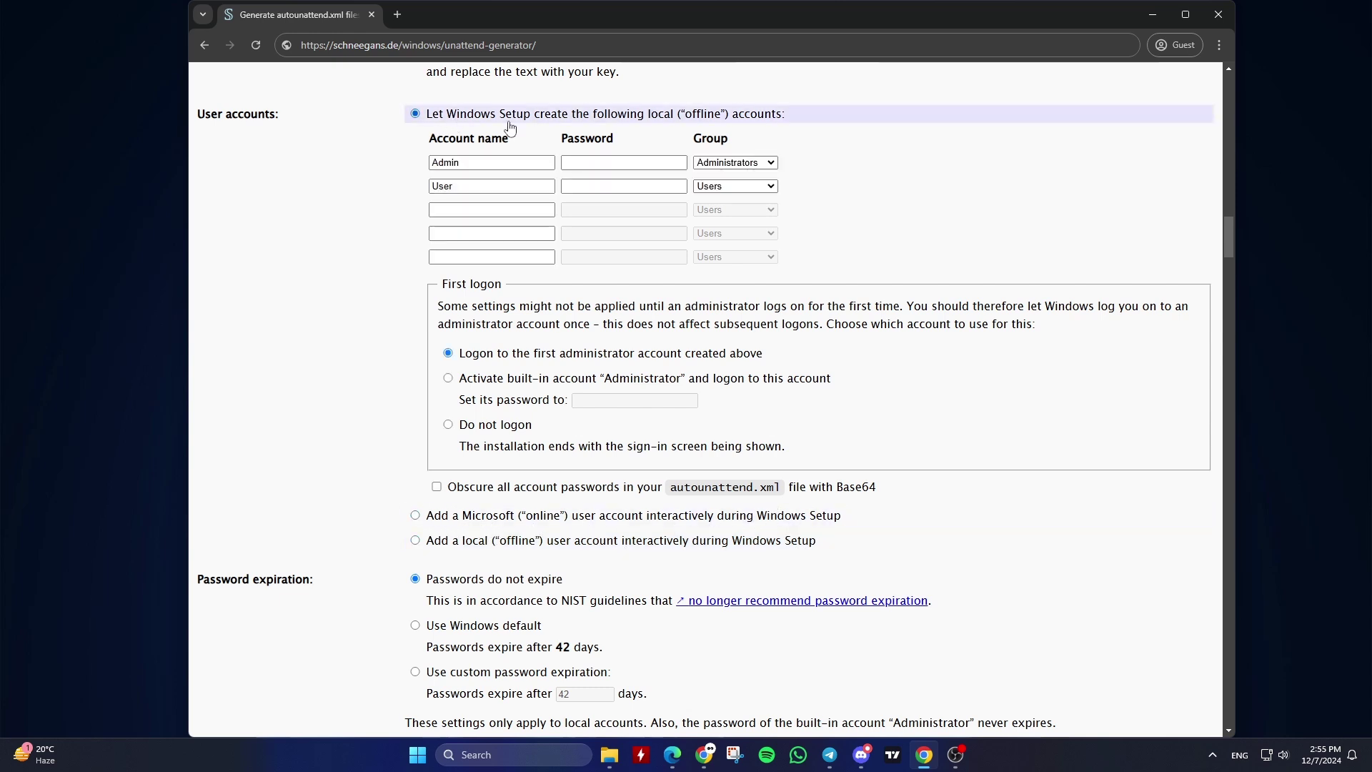
pyautogui.moveTo(521, 186); pyautogui.dragTo(395, 188)
pyautogui.press('BackSpace')
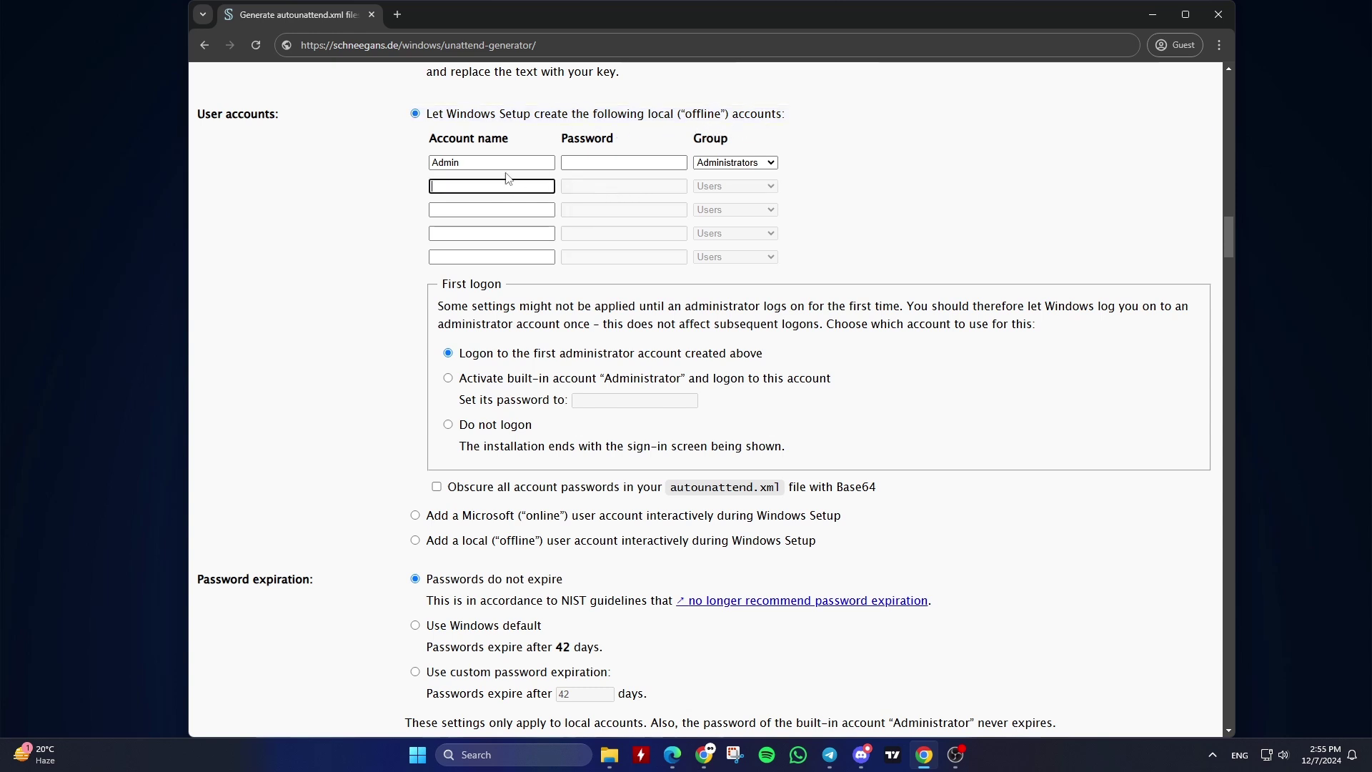
pyautogui.moveTo(521, 164); pyautogui.dragTo(390, 168)
pyautogui.write('ASM')
# Keep the ASM account in Administrators and clear its password
pyautogui.click(735, 162)
pyautogui.press('Escape')
pyautogui.click(626, 165)
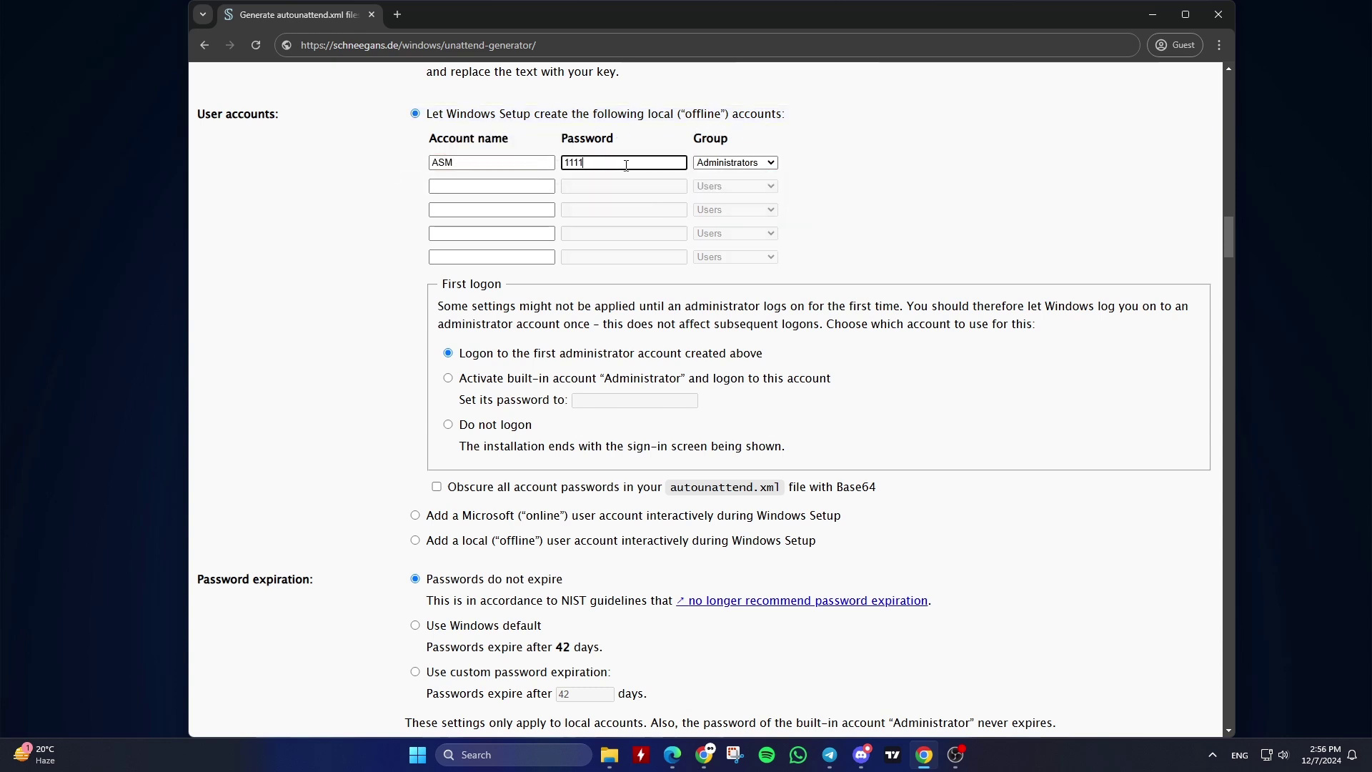
pyautogui.hotkey('ctrl', 'a')
pyautogui.press('BackSpace')
pyautogui.click(895, 238)
# Switch back to adding a local (offline) user account interactively during Setup
pyautogui.scroll(-5, 856, 243)
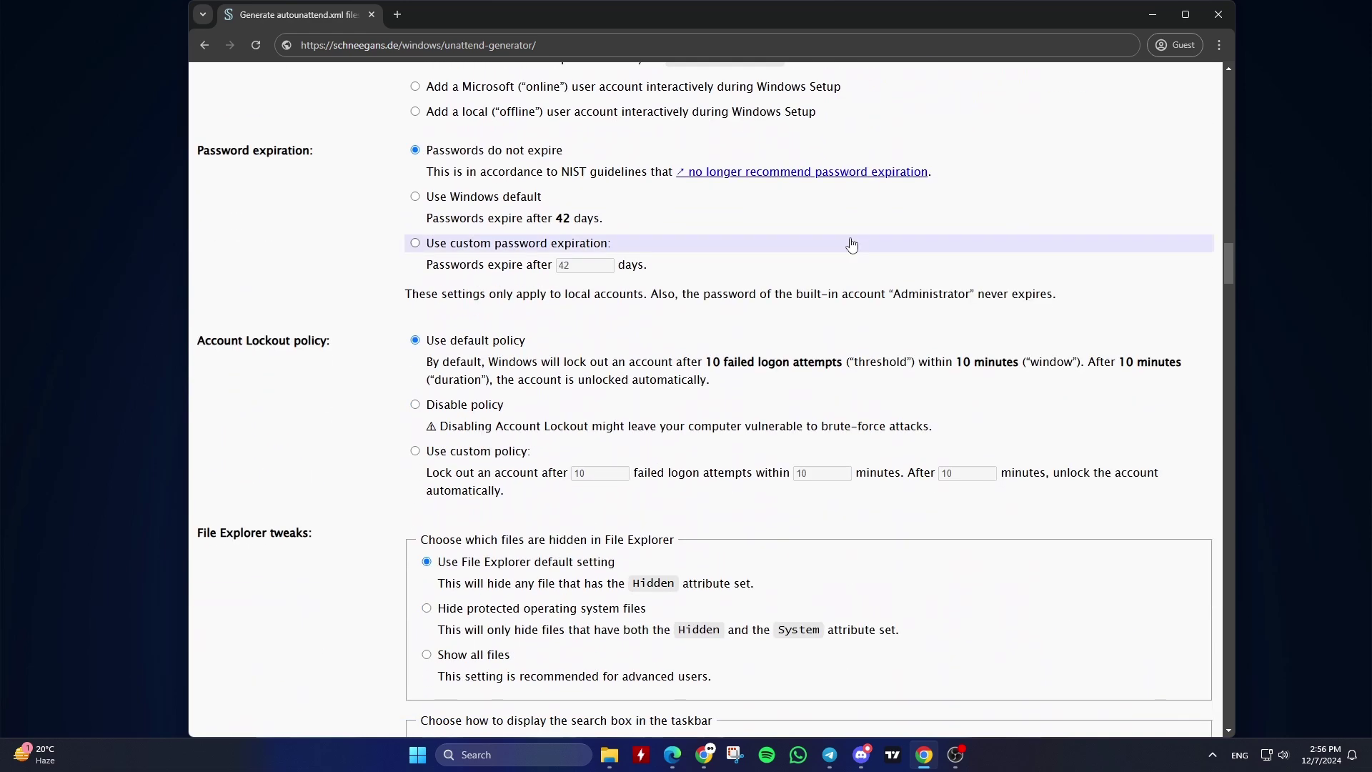
pyautogui.scroll(3, 852, 245)
pyautogui.scroll(3, 852, 245)
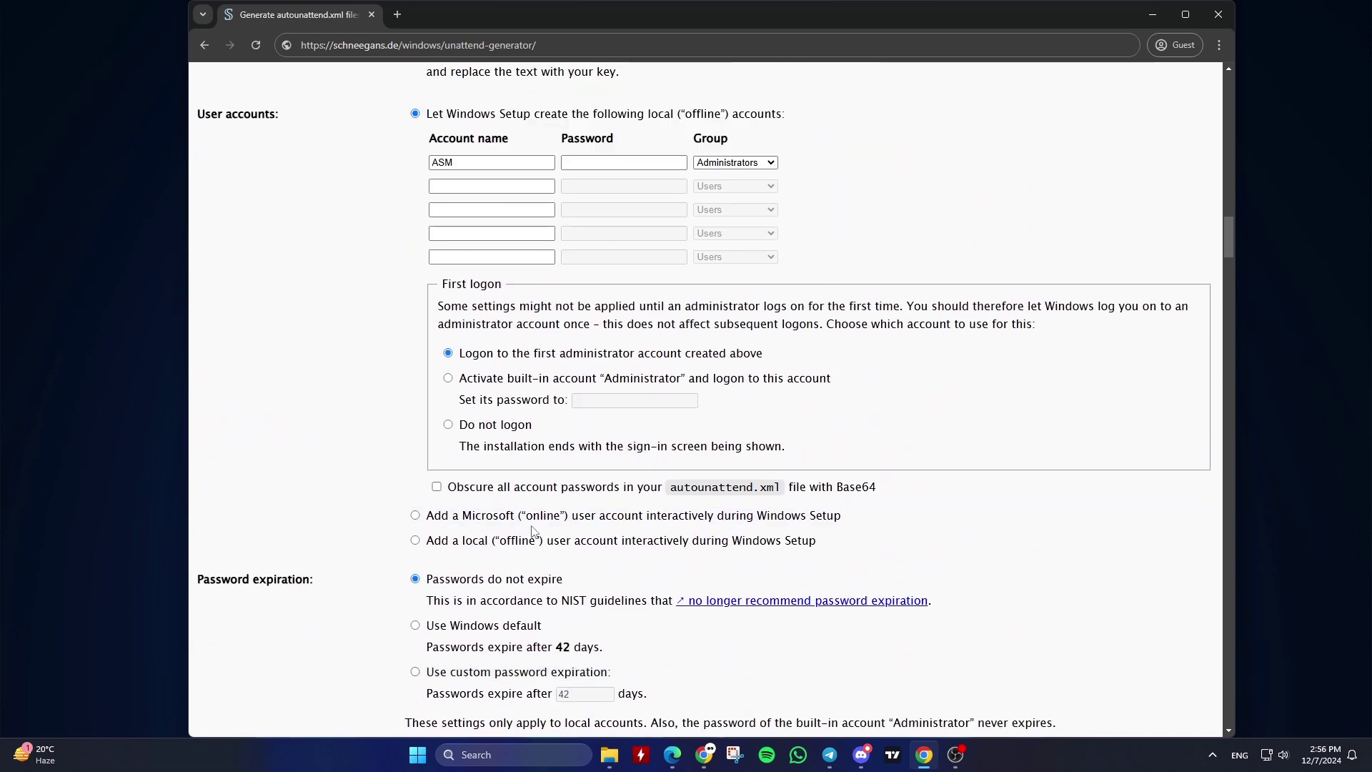
pyautogui.click(687, 524)
pyautogui.click(614, 546)
pyautogui.scroll(-6, 841, 544)
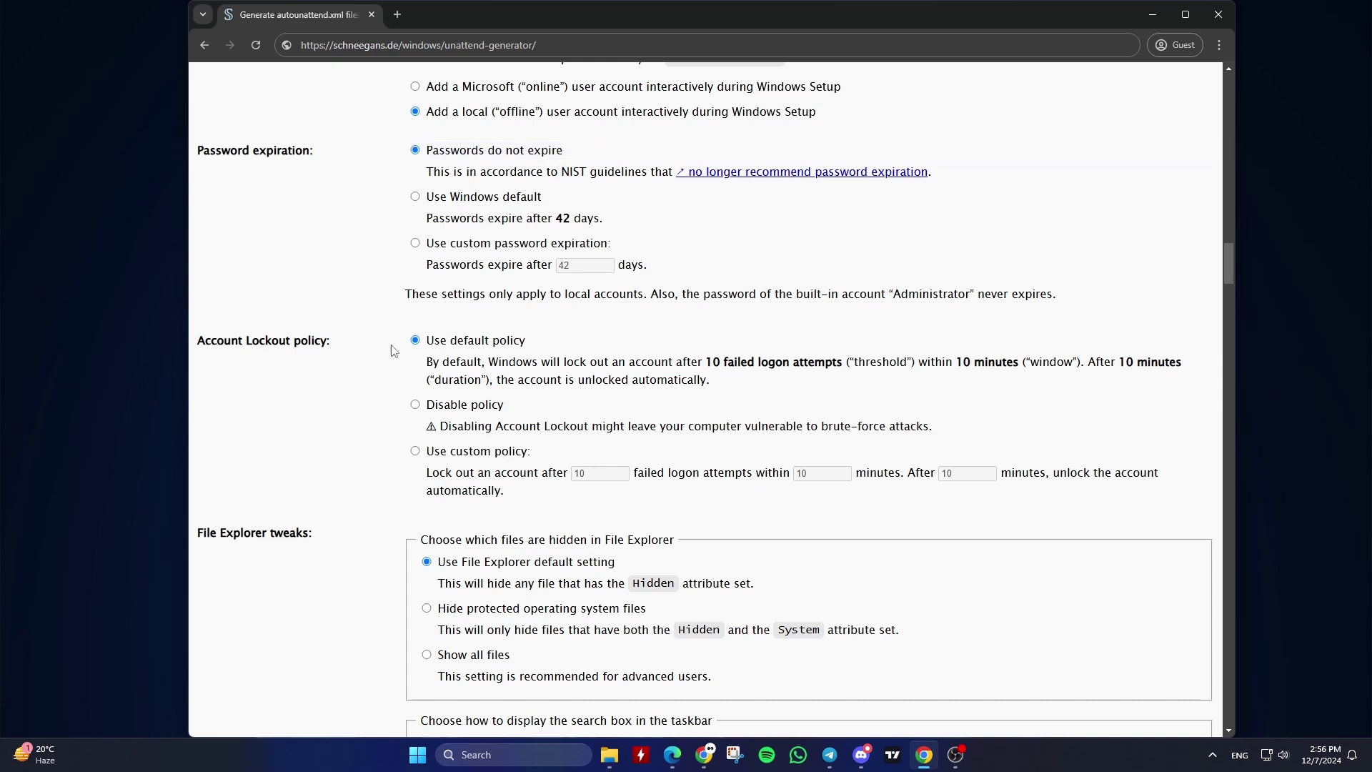
pyautogui.scroll(-4, 465, 347)
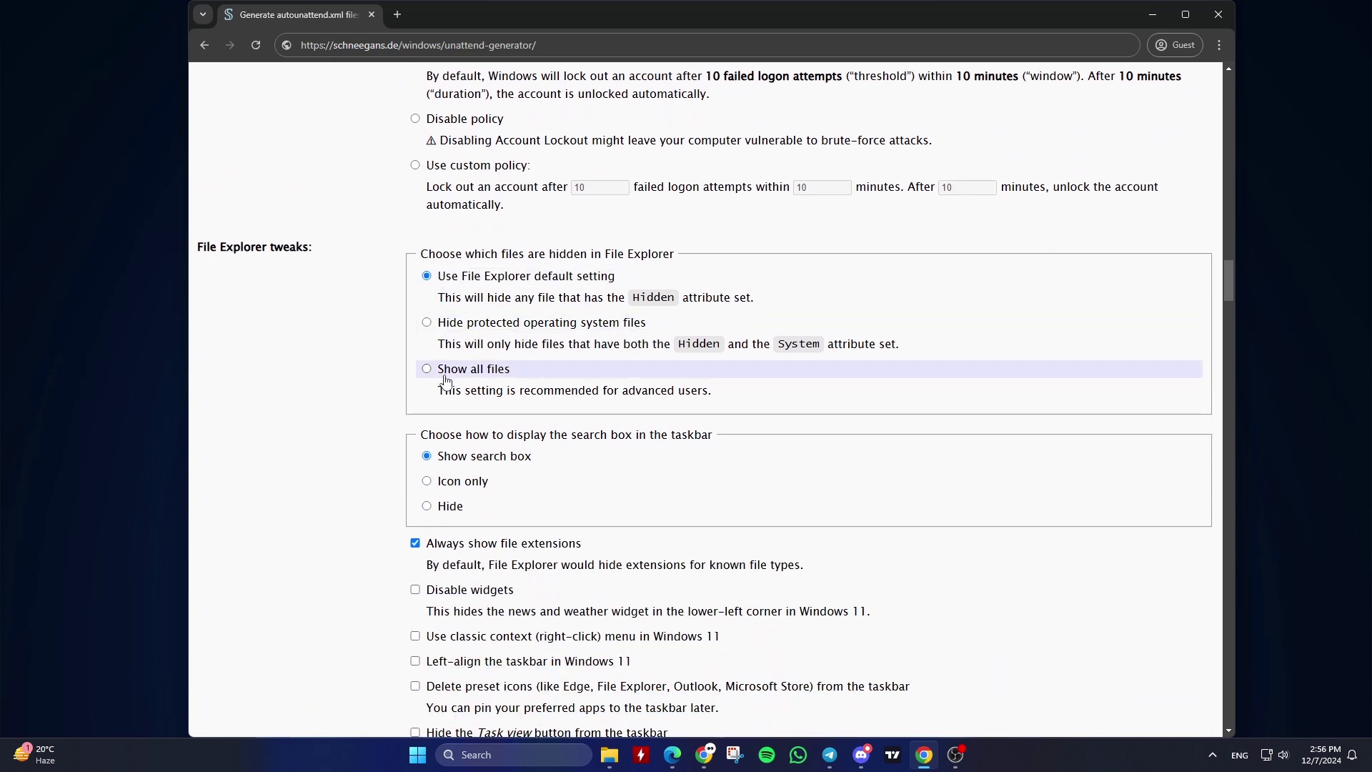
pyautogui.scroll(-2, 528, 384)
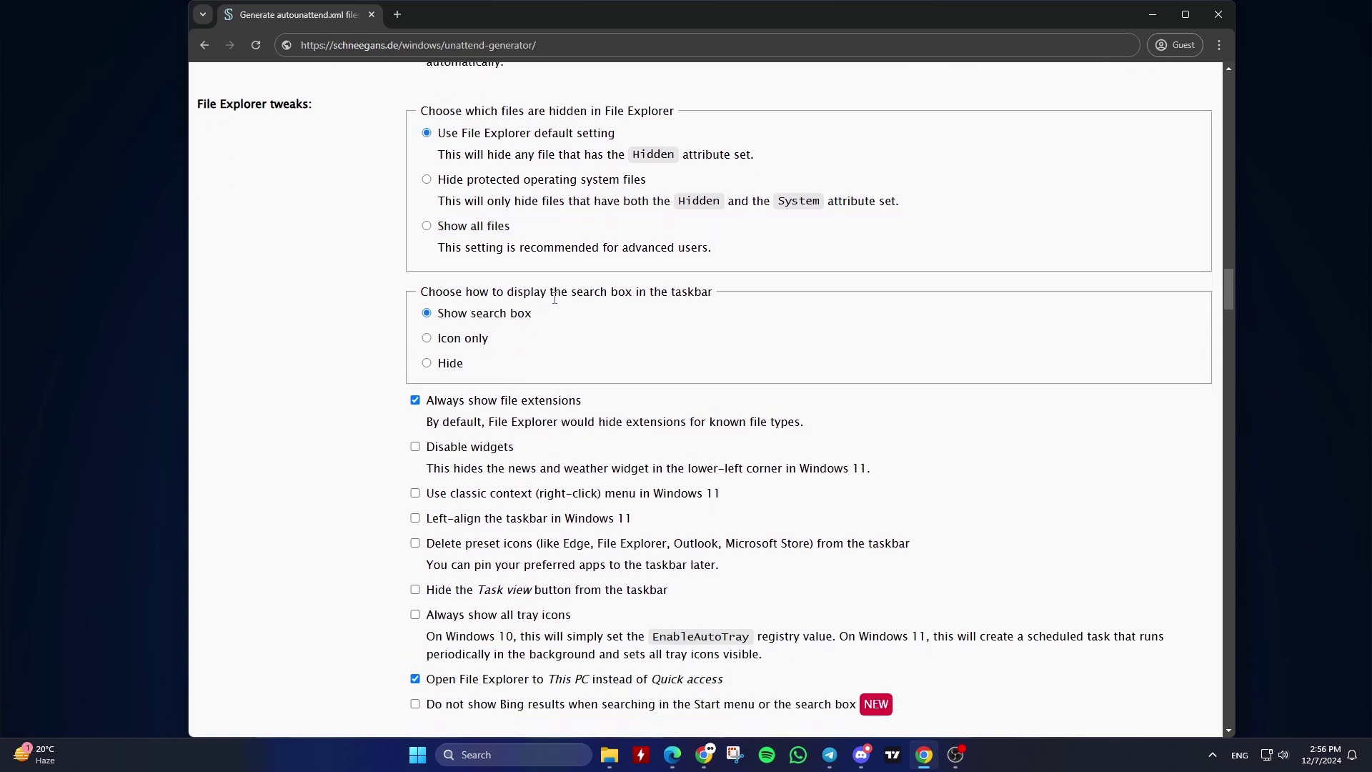
pyautogui.scroll(-2, 458, 350)
pyautogui.click(414, 260)
pyautogui.click(414, 260)
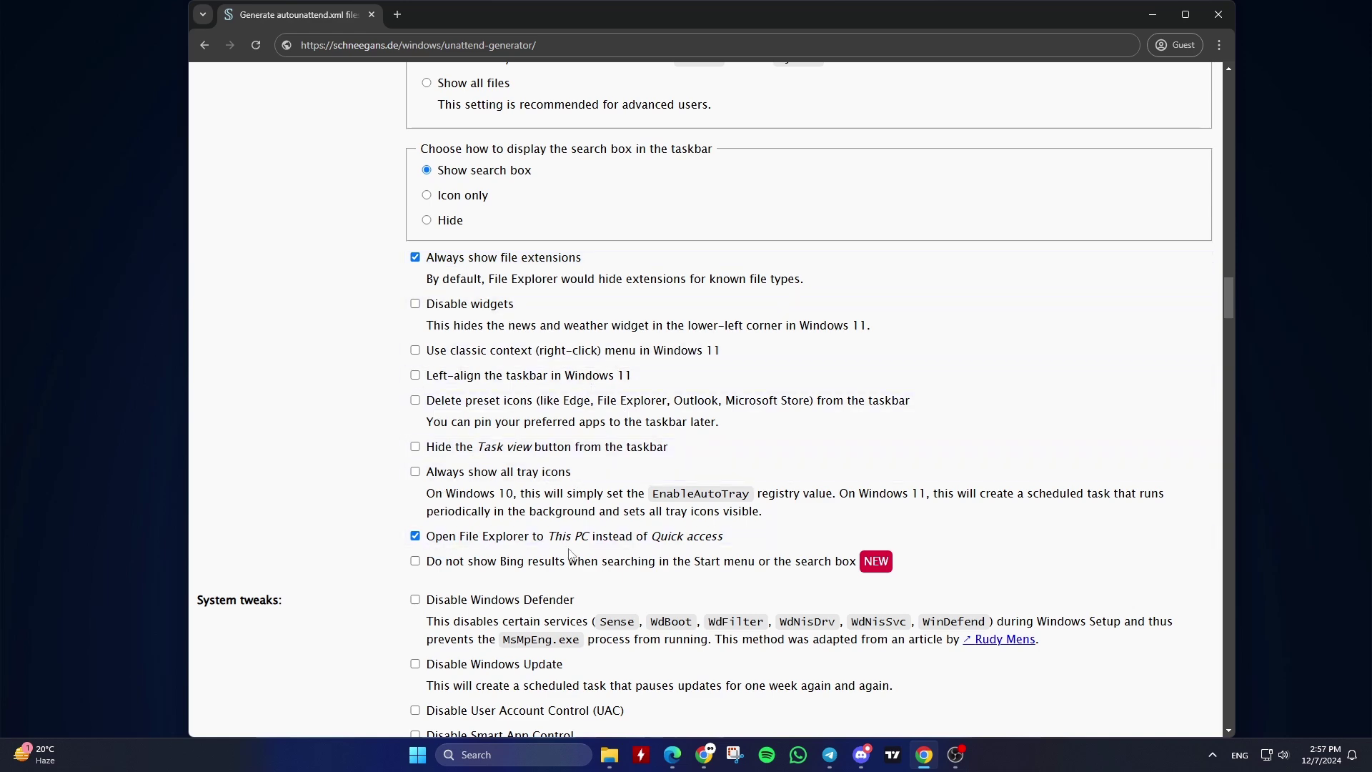
pyautogui.scroll(-3, 683, 515)
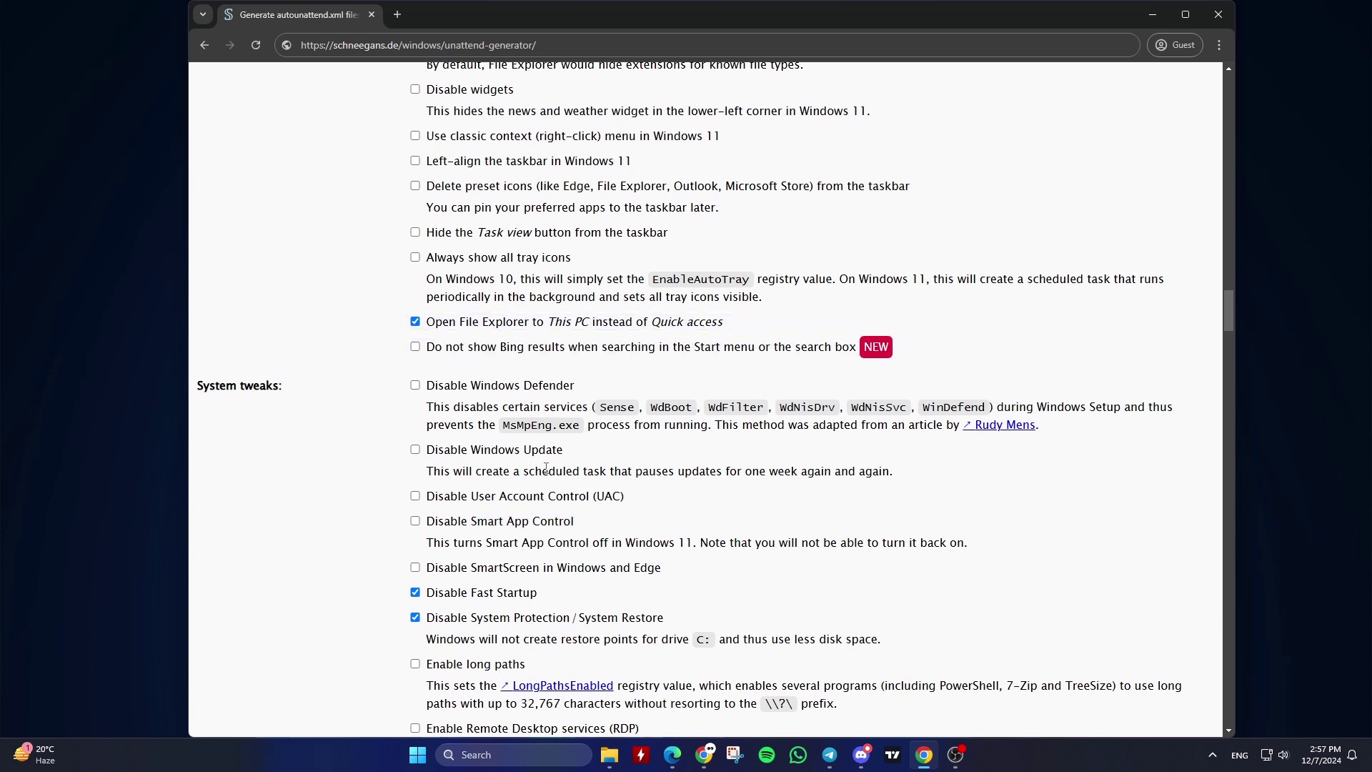
# Keep the Disable Fast Startup tweak enabled
pyautogui.scroll(-1, 545, 541)
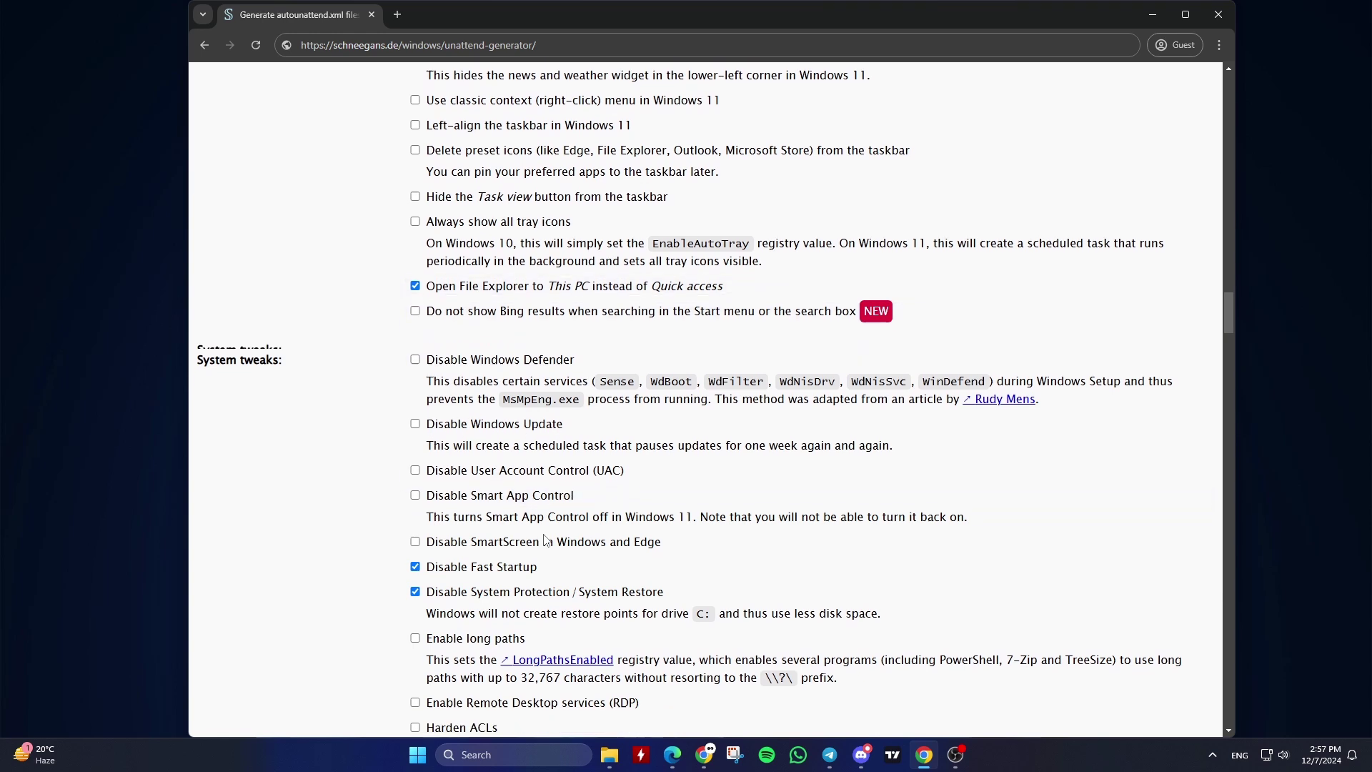
pyautogui.scroll(-2, 650, 505)
pyautogui.click(435, 386)
pyautogui.doubleClick(435, 386)
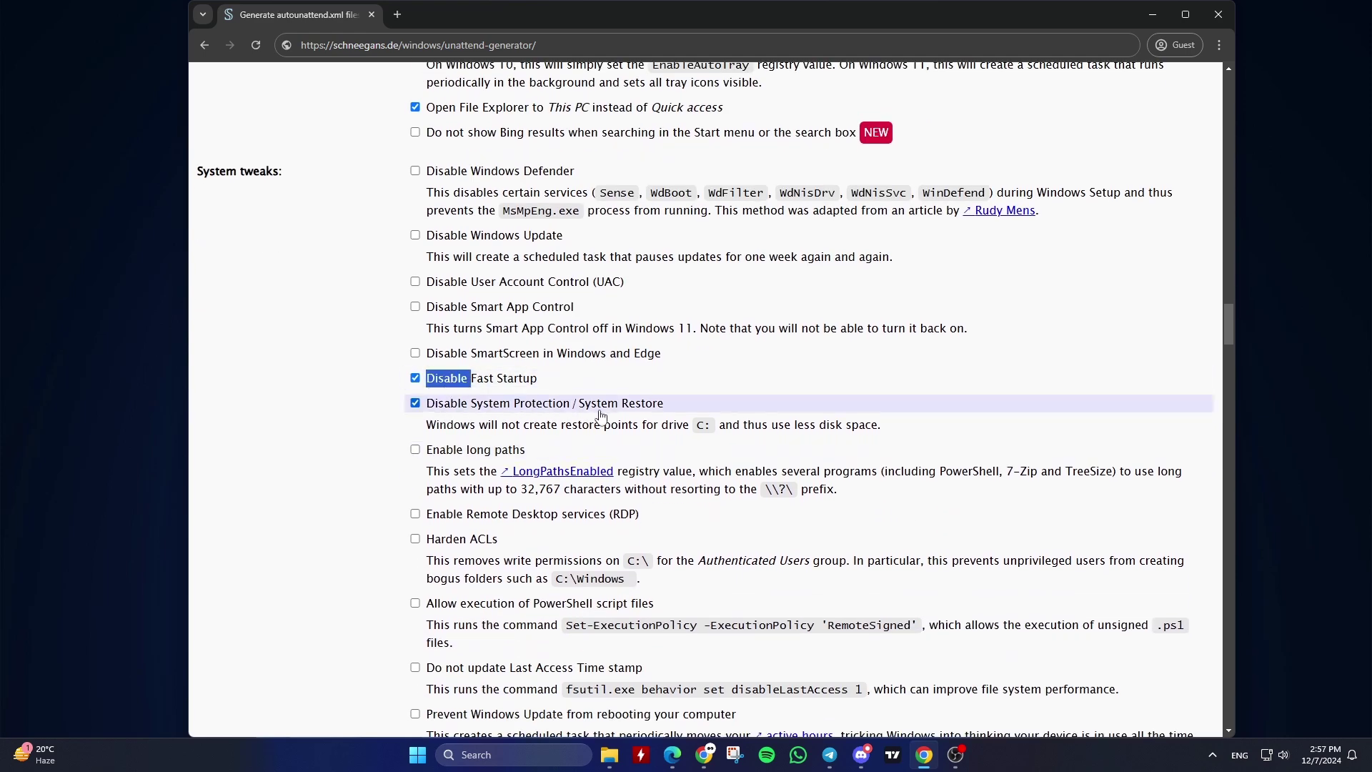
pyautogui.click(501, 416)
# Try the VirtualBox, VMware and VirtIO guest tool options, ending with none installed
pyautogui.scroll(-2, 469, 321)
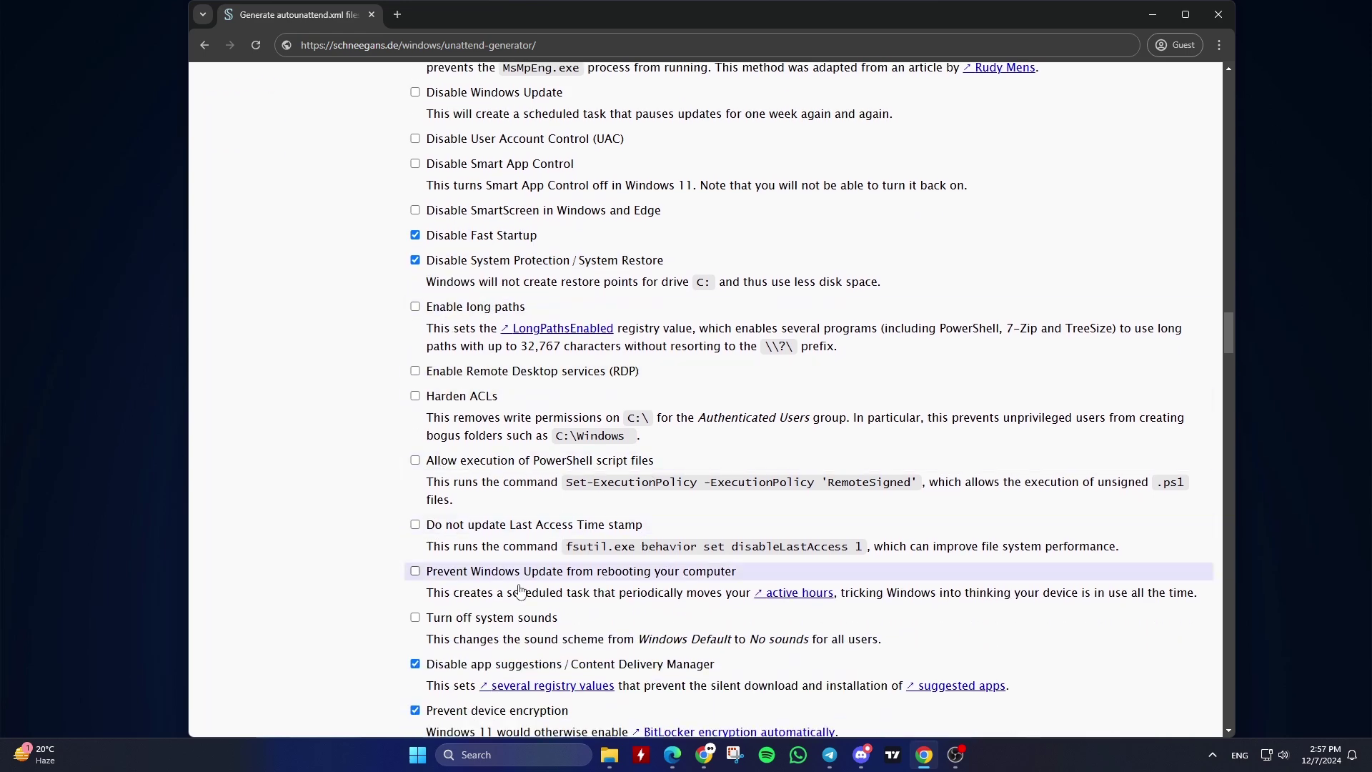
pyautogui.scroll(-3, 419, 636)
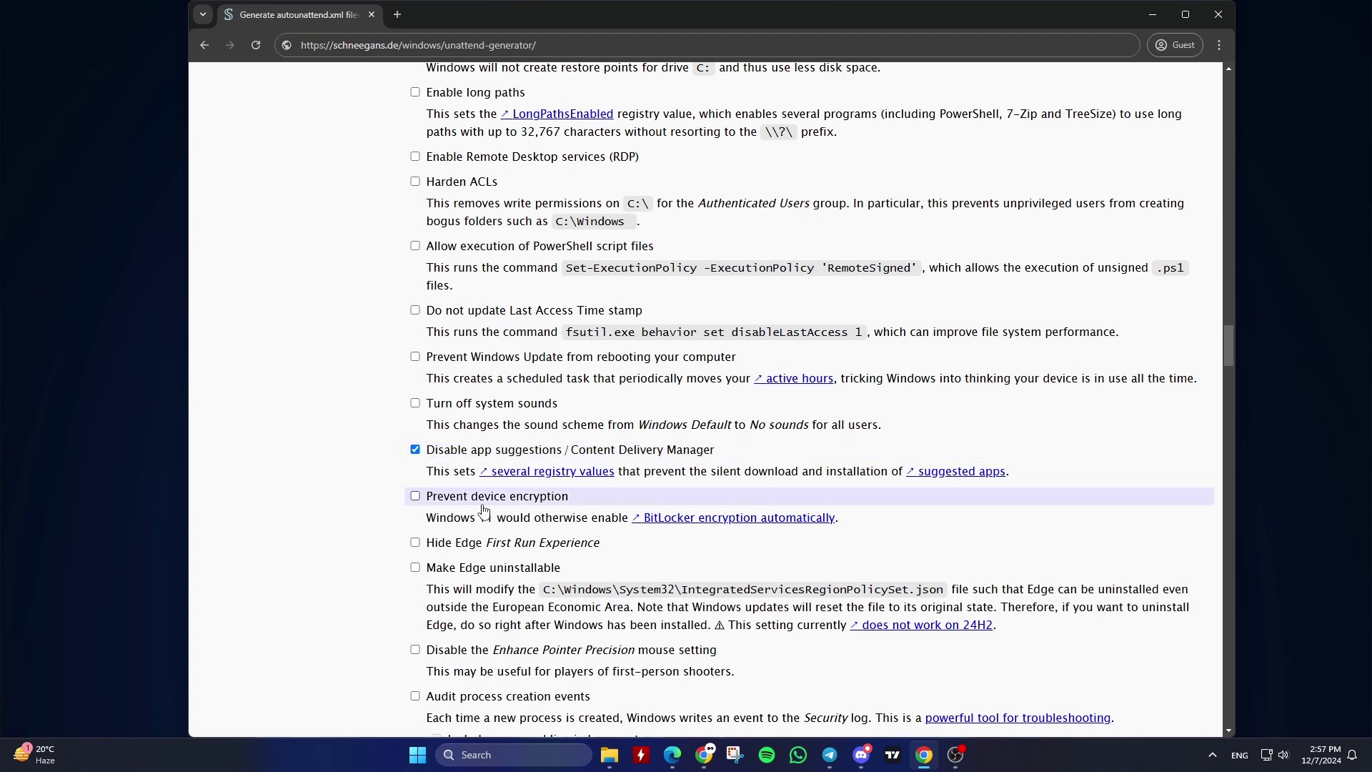
pyautogui.scroll(-4, 725, 536)
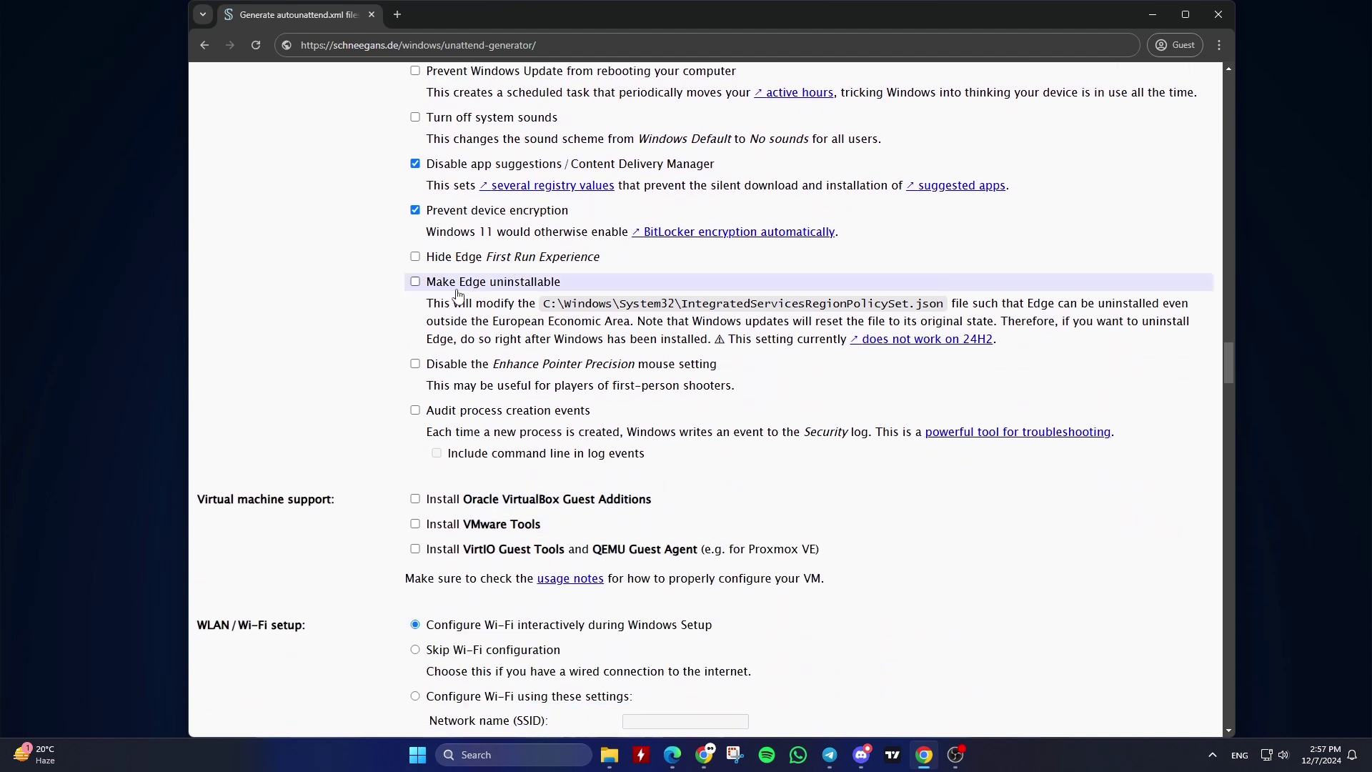
pyautogui.scroll(-2, 429, 500)
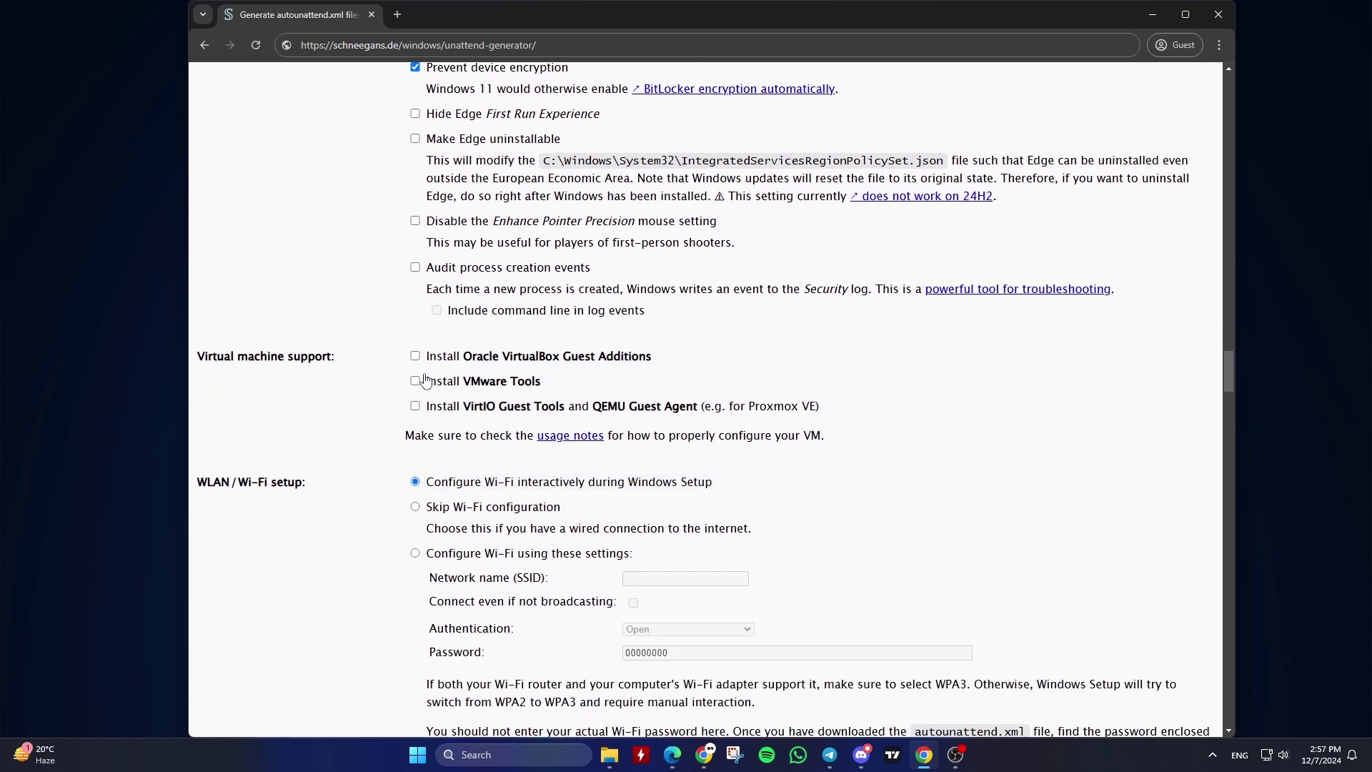
pyautogui.click(420, 363)
pyautogui.click(415, 382)
pyautogui.click(415, 407)
# Select 'Skip Wi-Fi configuration' in the WLAN / Wi-Fi setup section
pyautogui.scroll(-1, 518, 399)
pyautogui.scroll(-4, 517, 399)
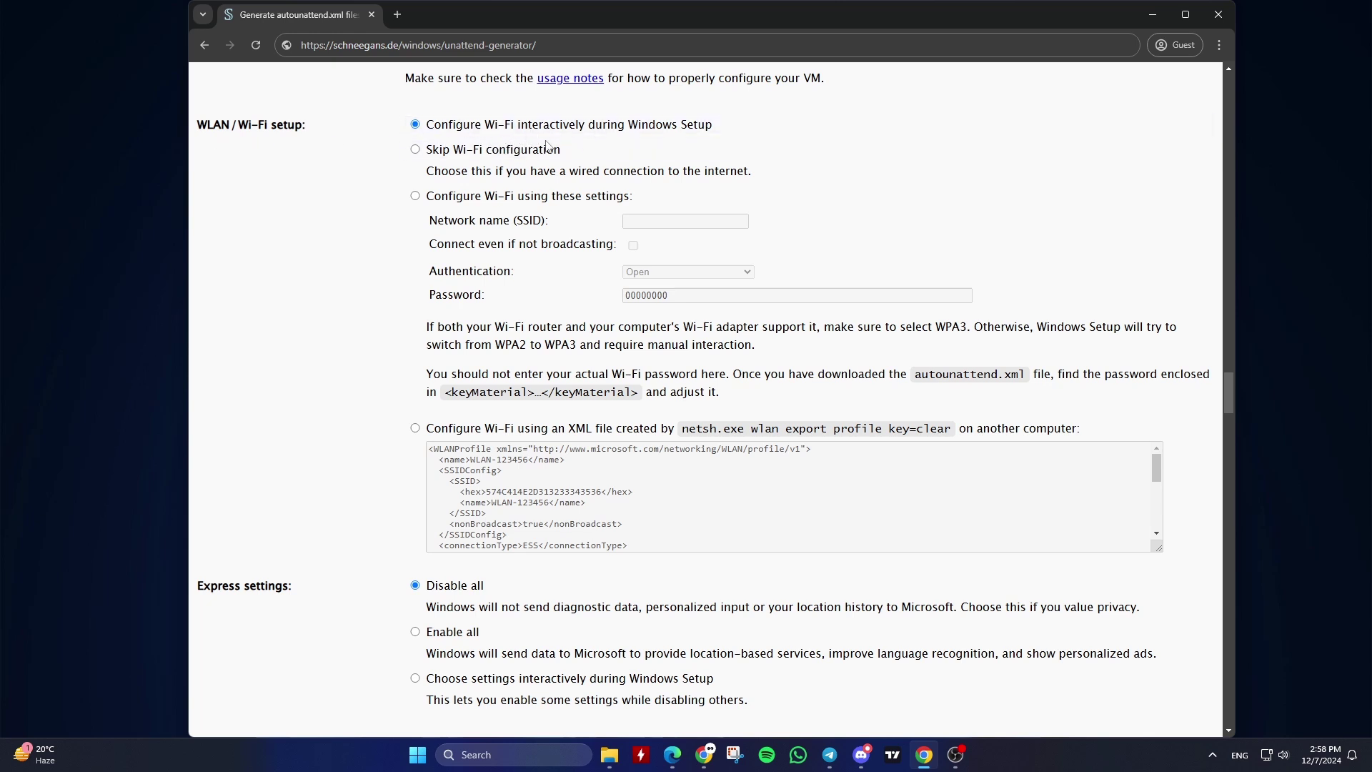
pyautogui.click(452, 152)
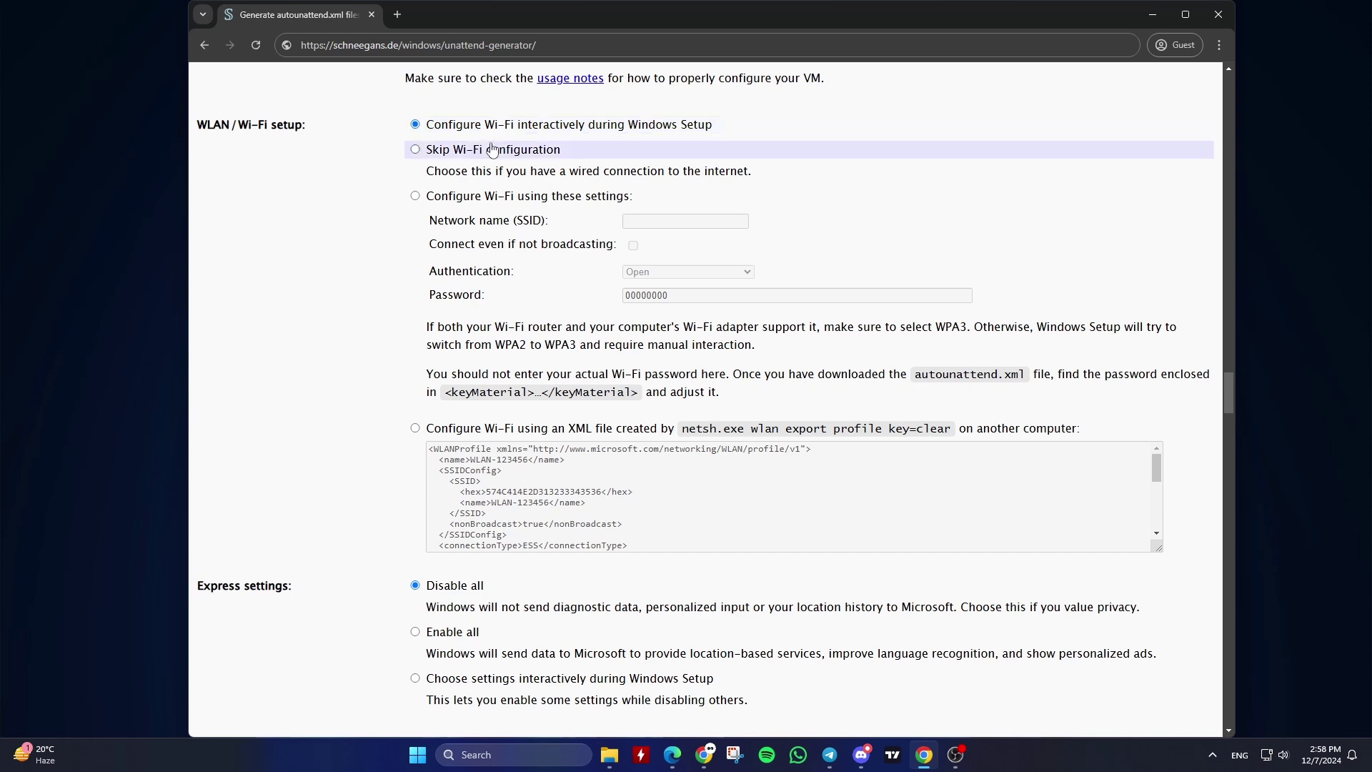
pyautogui.scroll(-7, 492, 149)
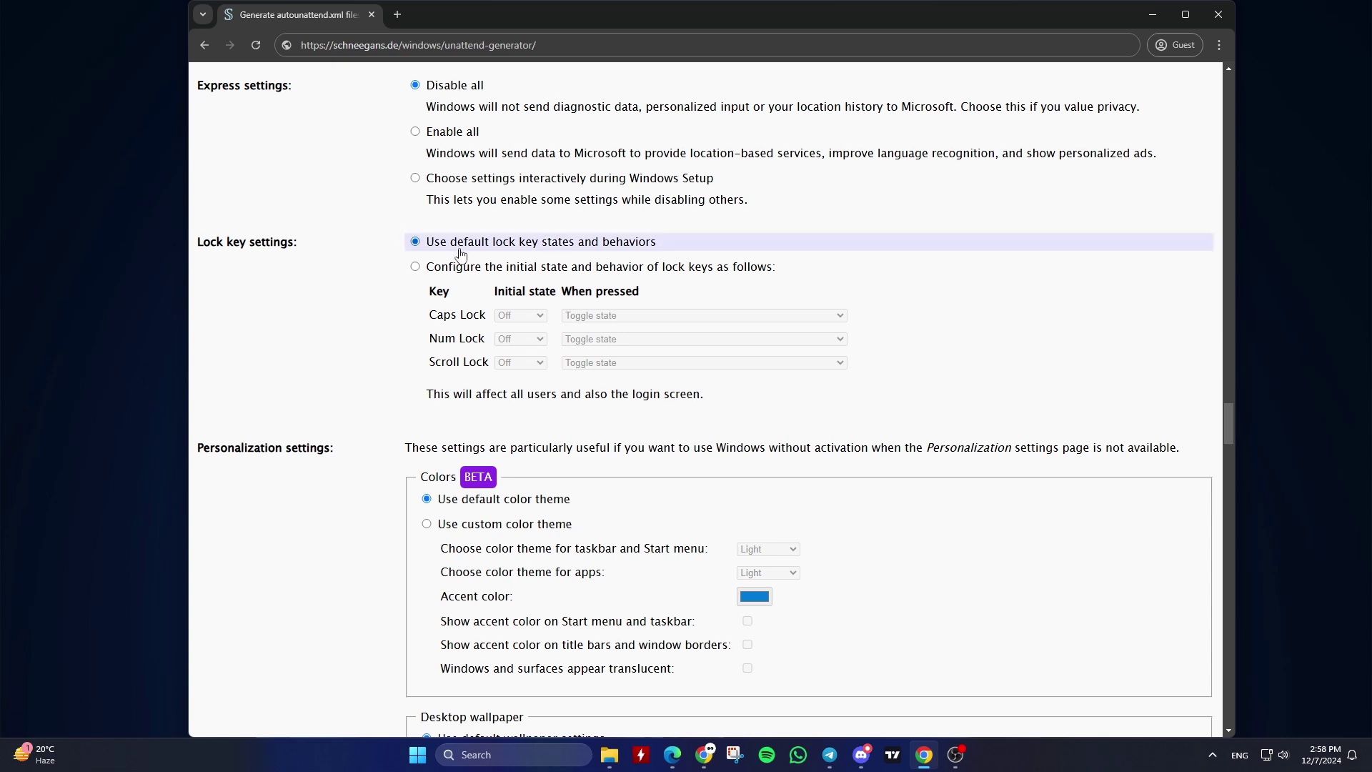
pyautogui.scroll(-2, 461, 254)
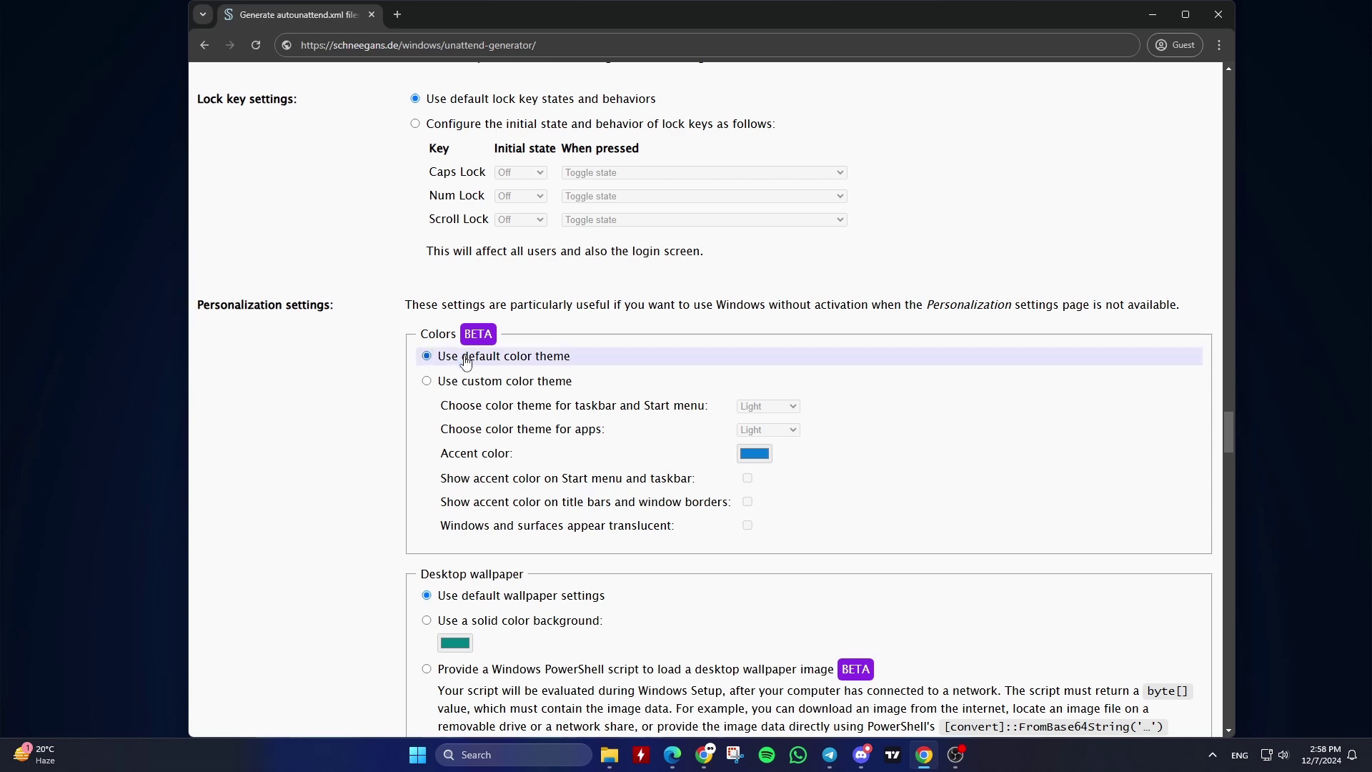
pyautogui.scroll(-4, 467, 363)
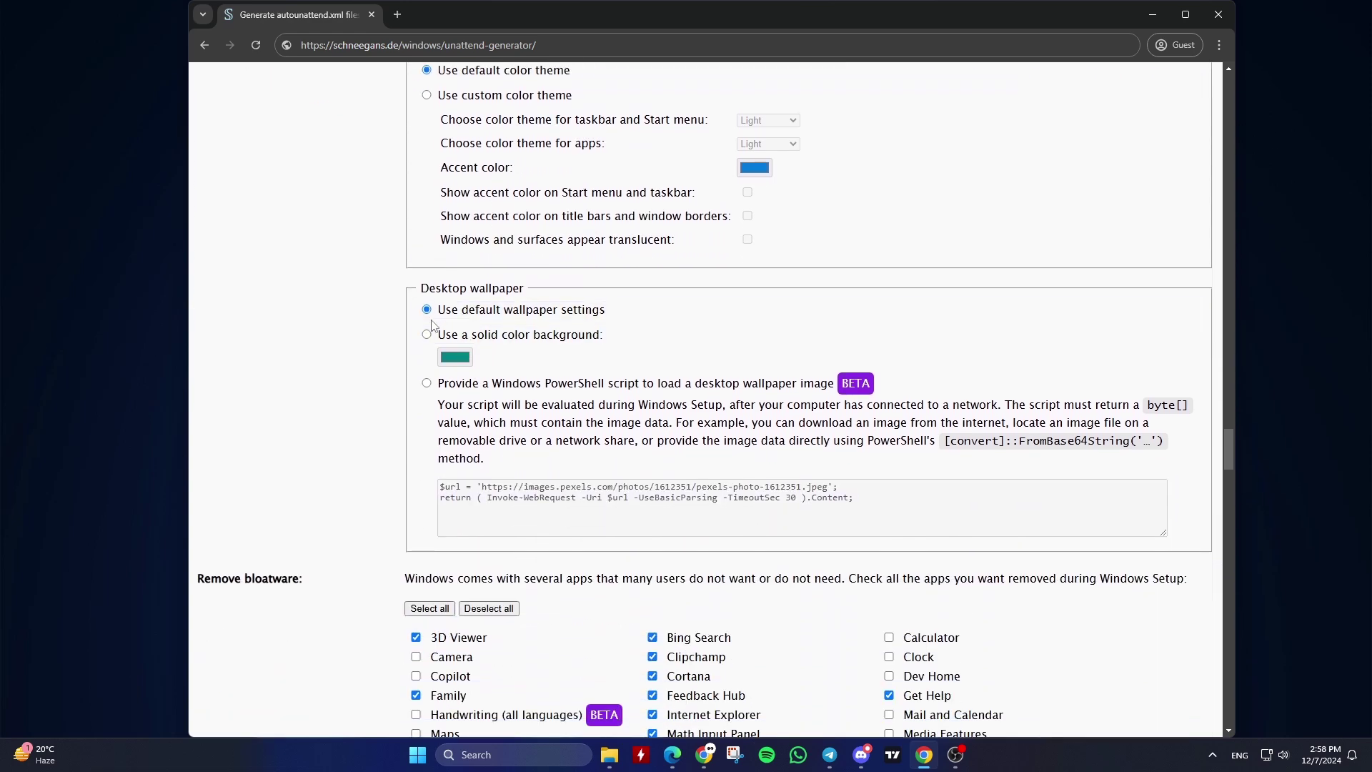
pyautogui.scroll(-6, 497, 325)
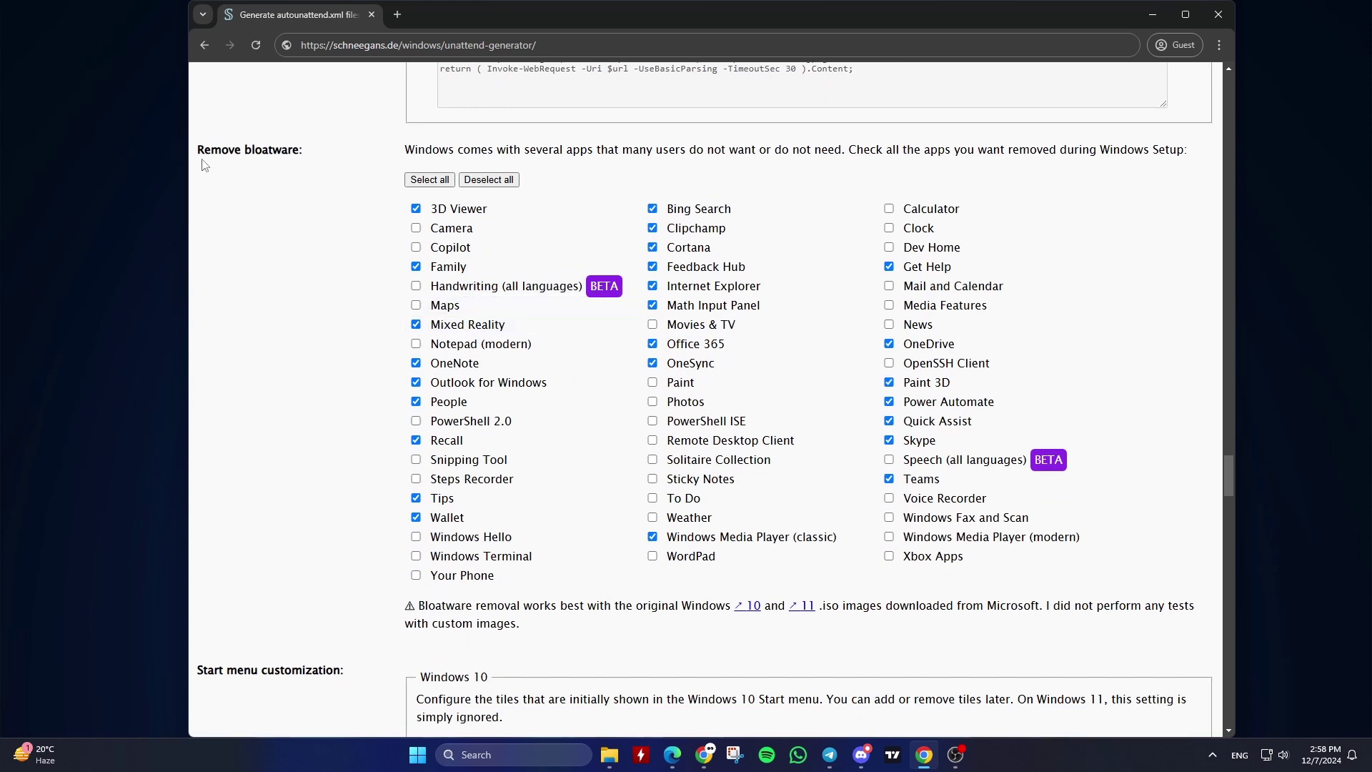
pyautogui.click(444, 214)
# Download the answer file with 'Download .xml file' and save autounattend.xml into Downloads
pyautogui.scroll(-7, 815, 579)
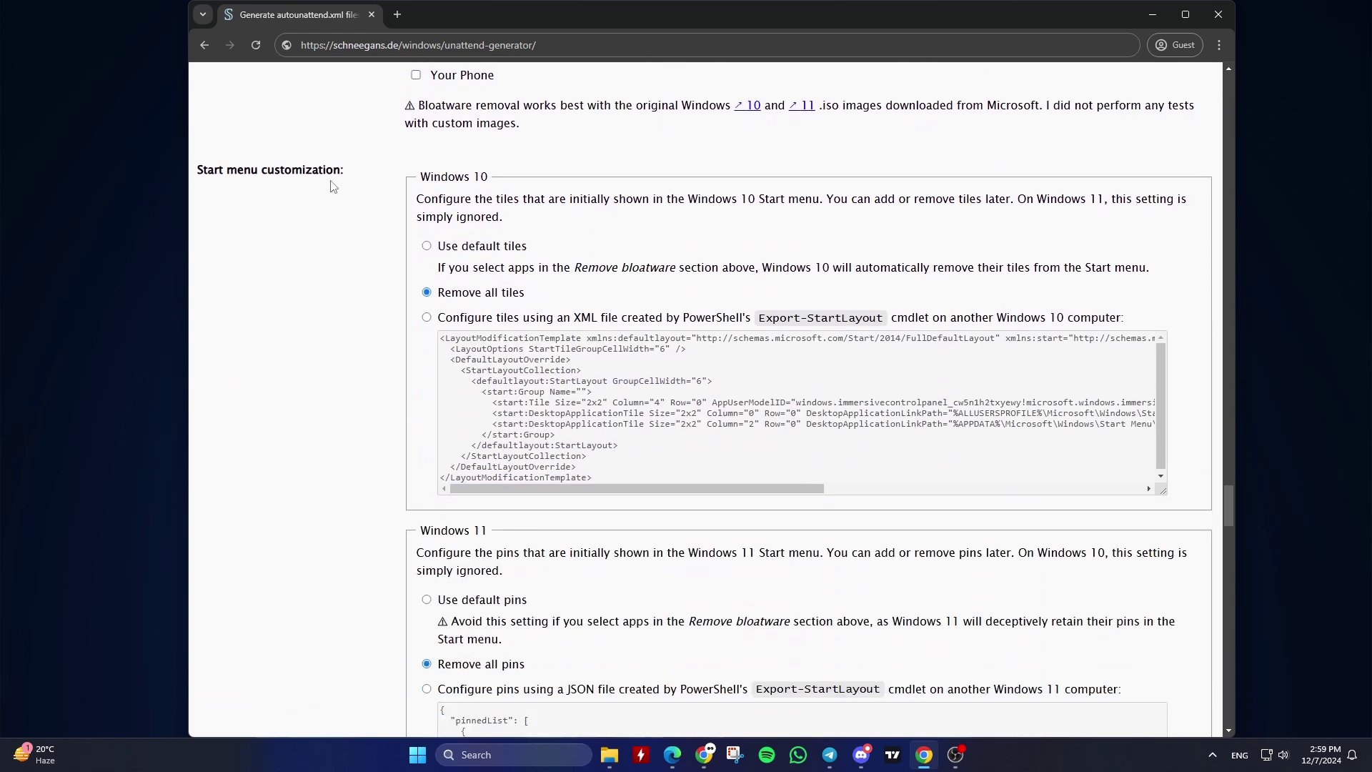
pyautogui.scroll(-4, 453, 326)
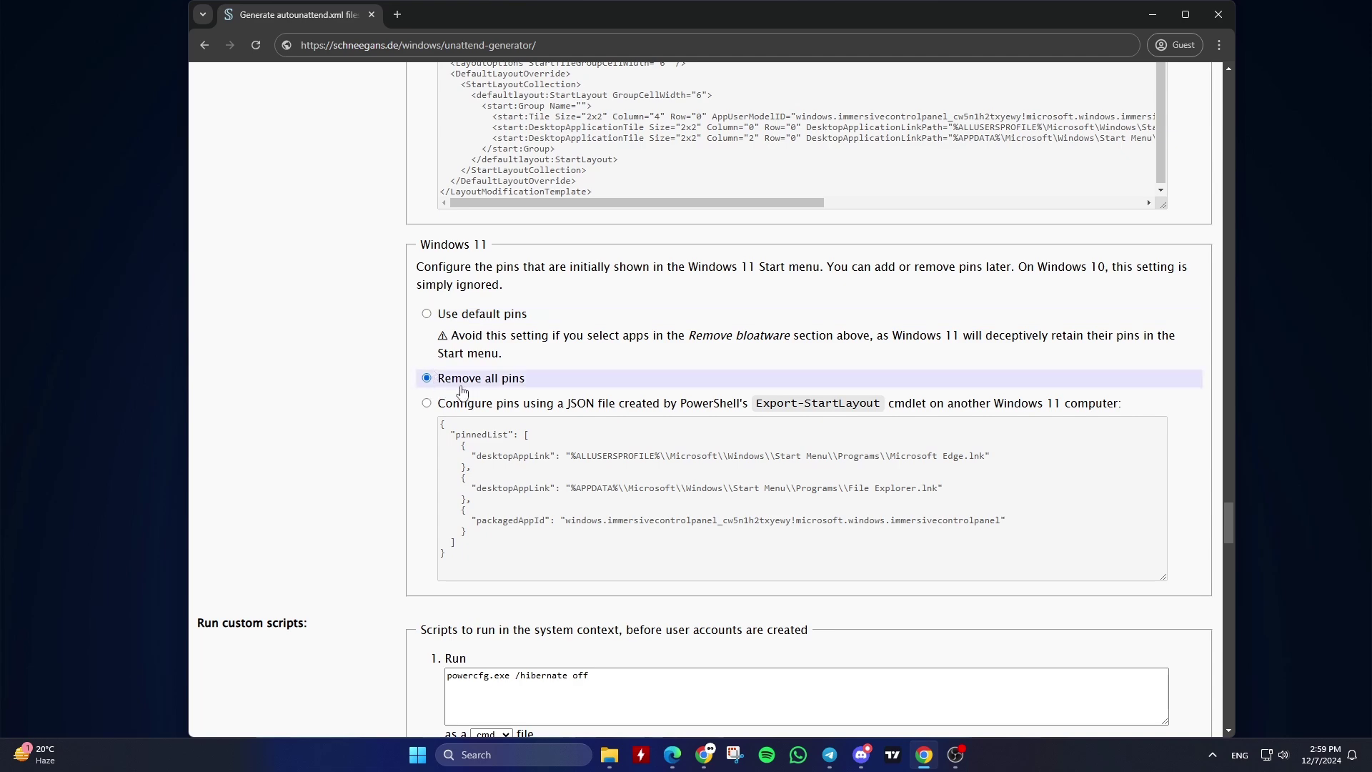
pyautogui.scroll(3, 461, 392)
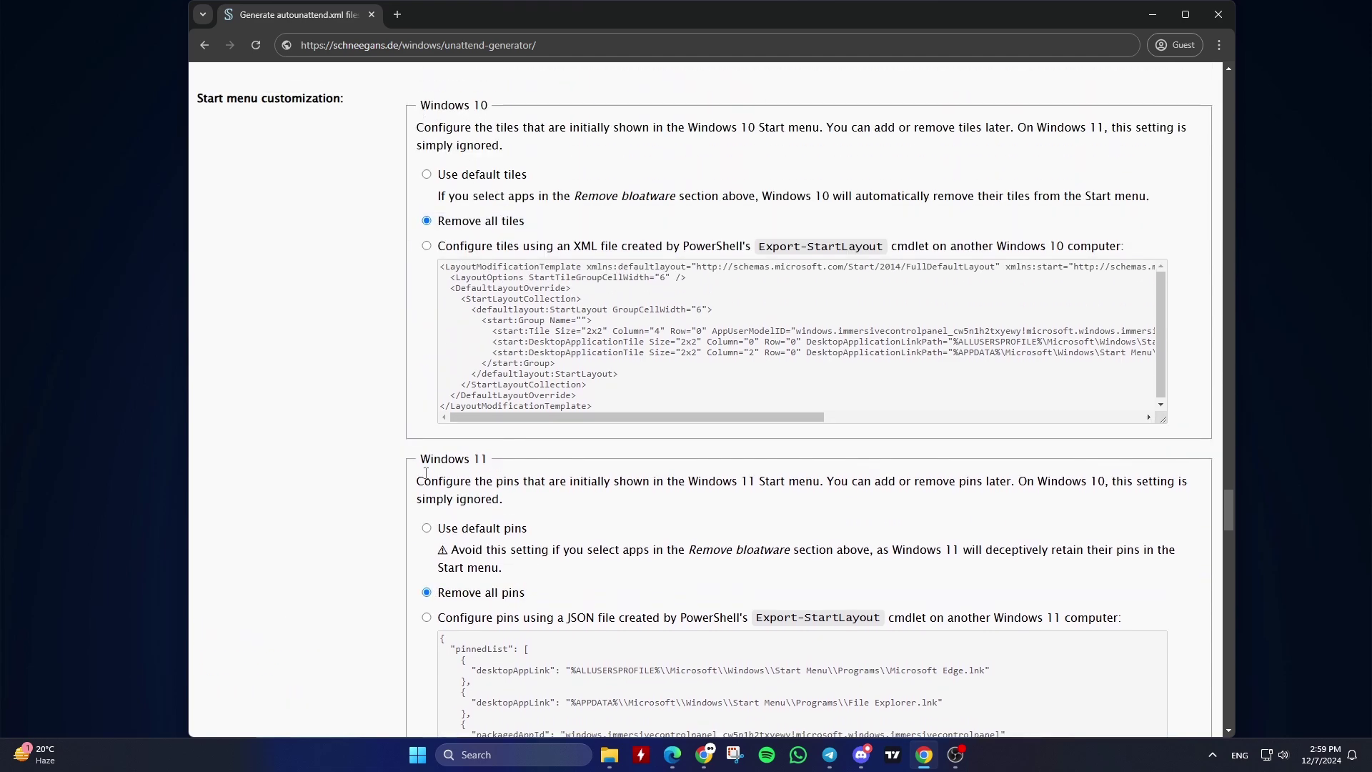
pyautogui.scroll(-11, 426, 475)
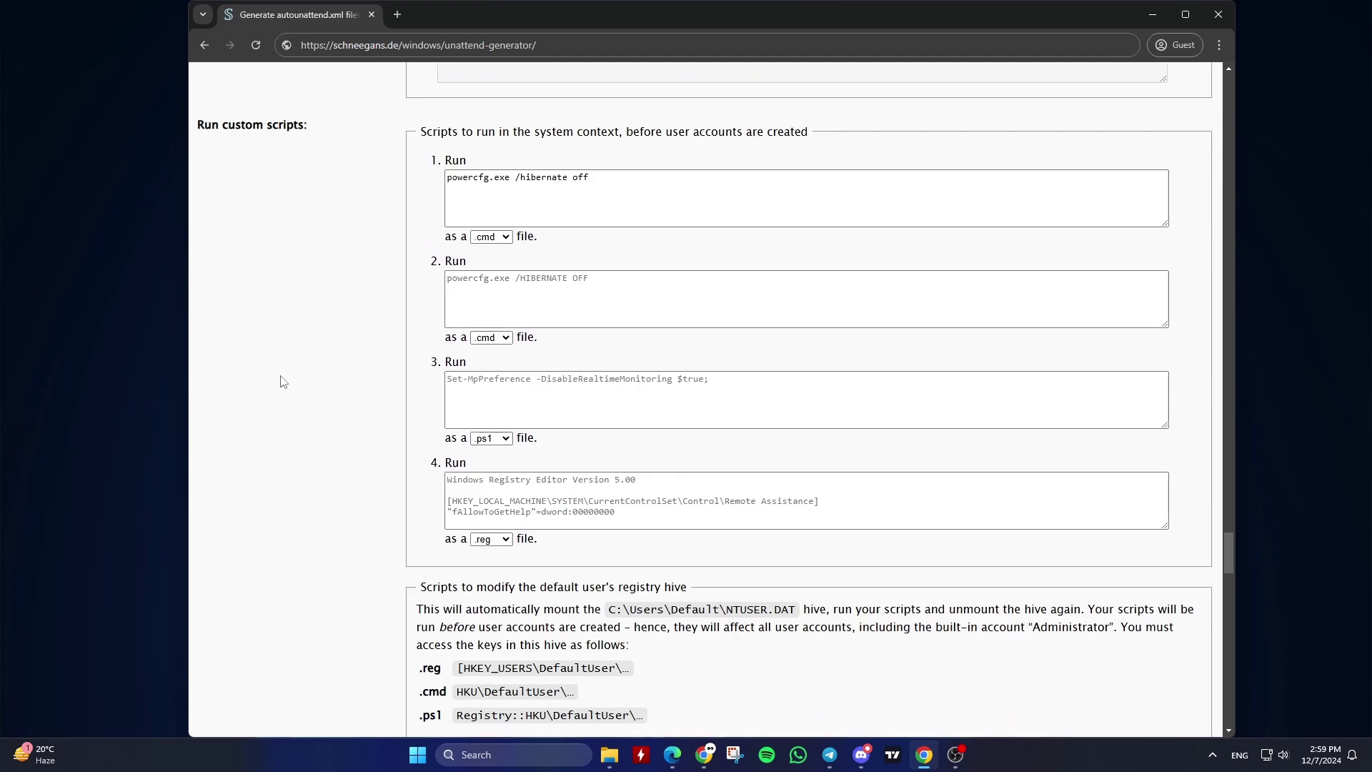
pyautogui.scroll(-15, 286, 382)
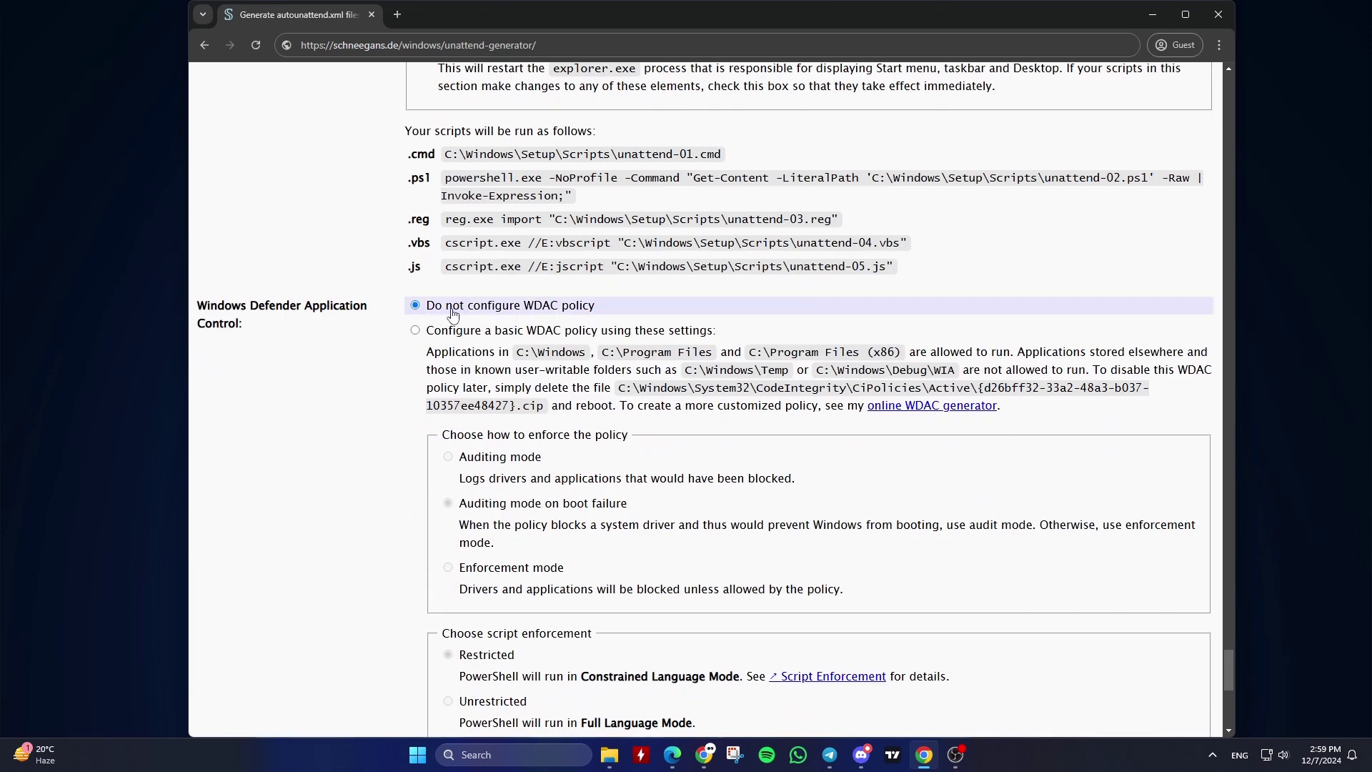
pyautogui.scroll(-6, 346, 366)
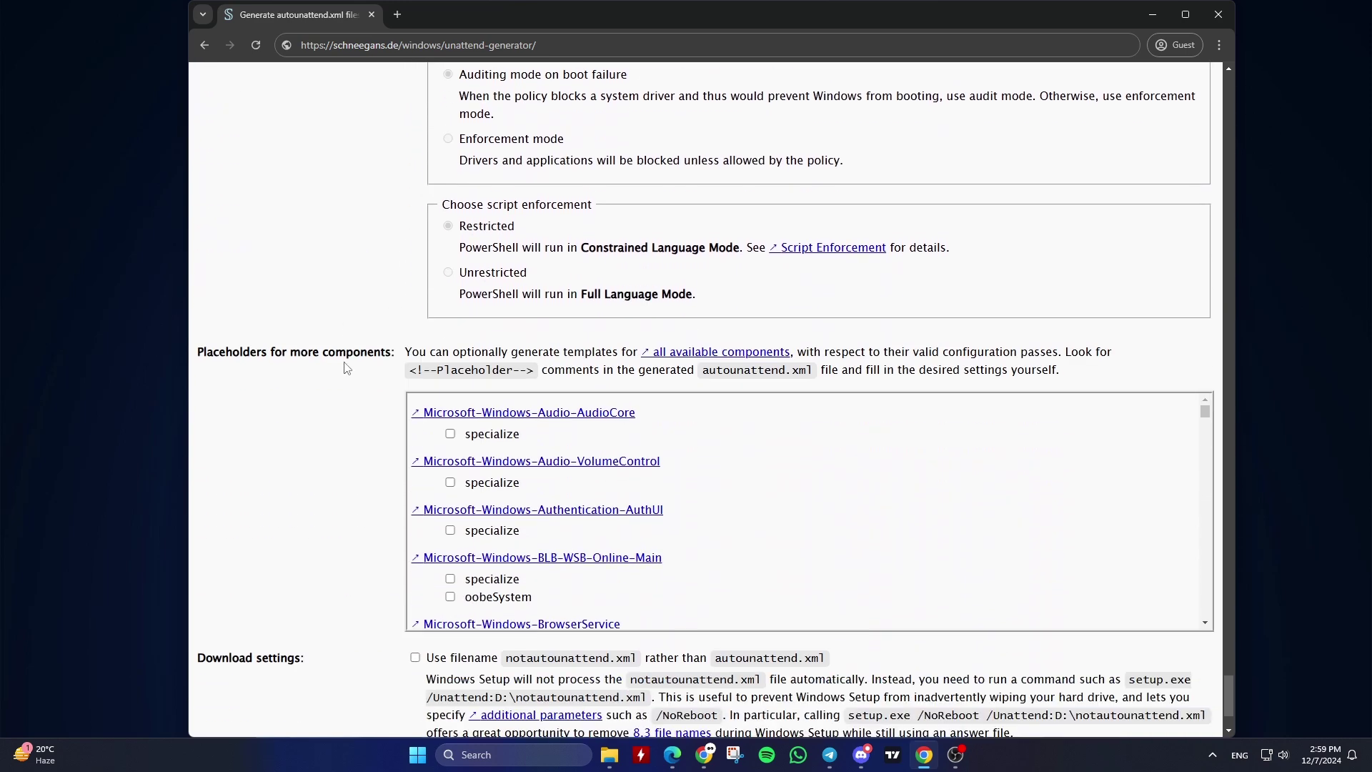
pyautogui.scroll(-2, 346, 367)
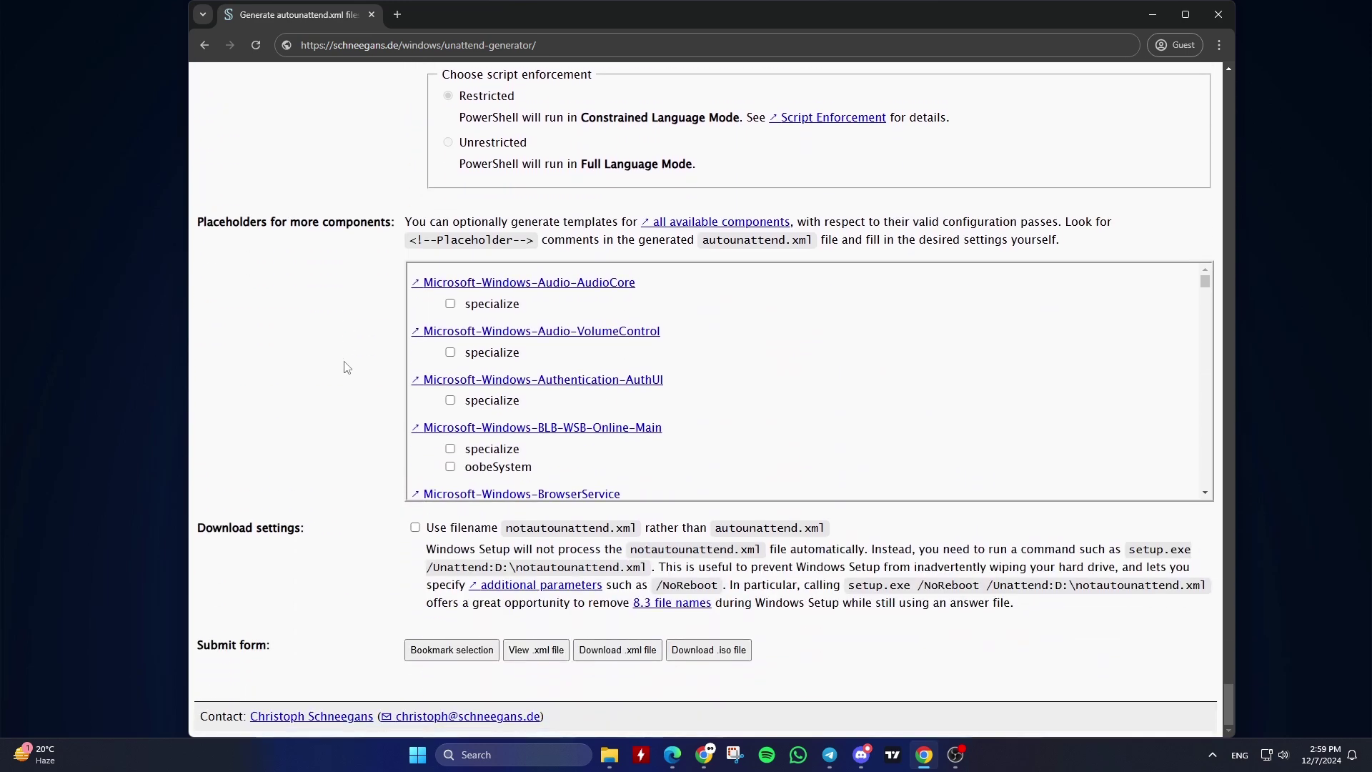
pyautogui.click(623, 655)
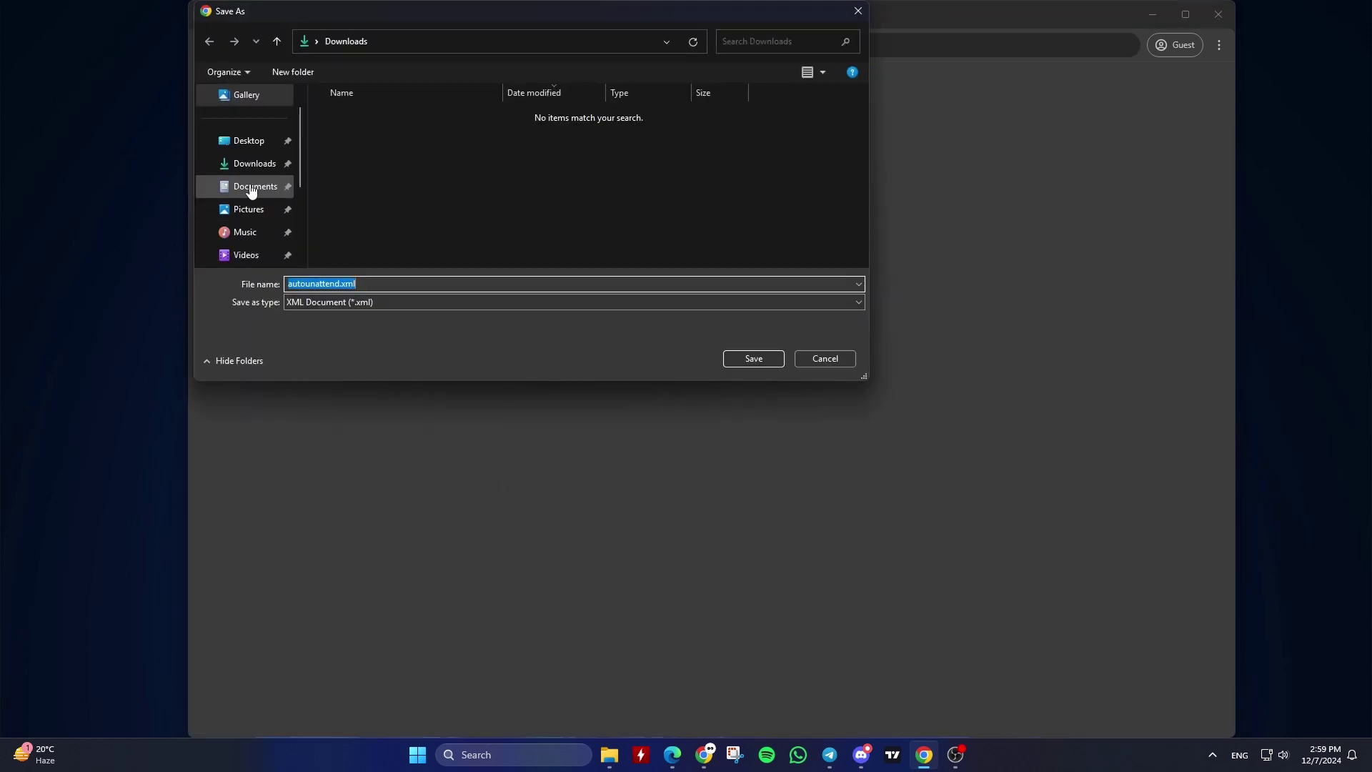
pyautogui.click(252, 166)
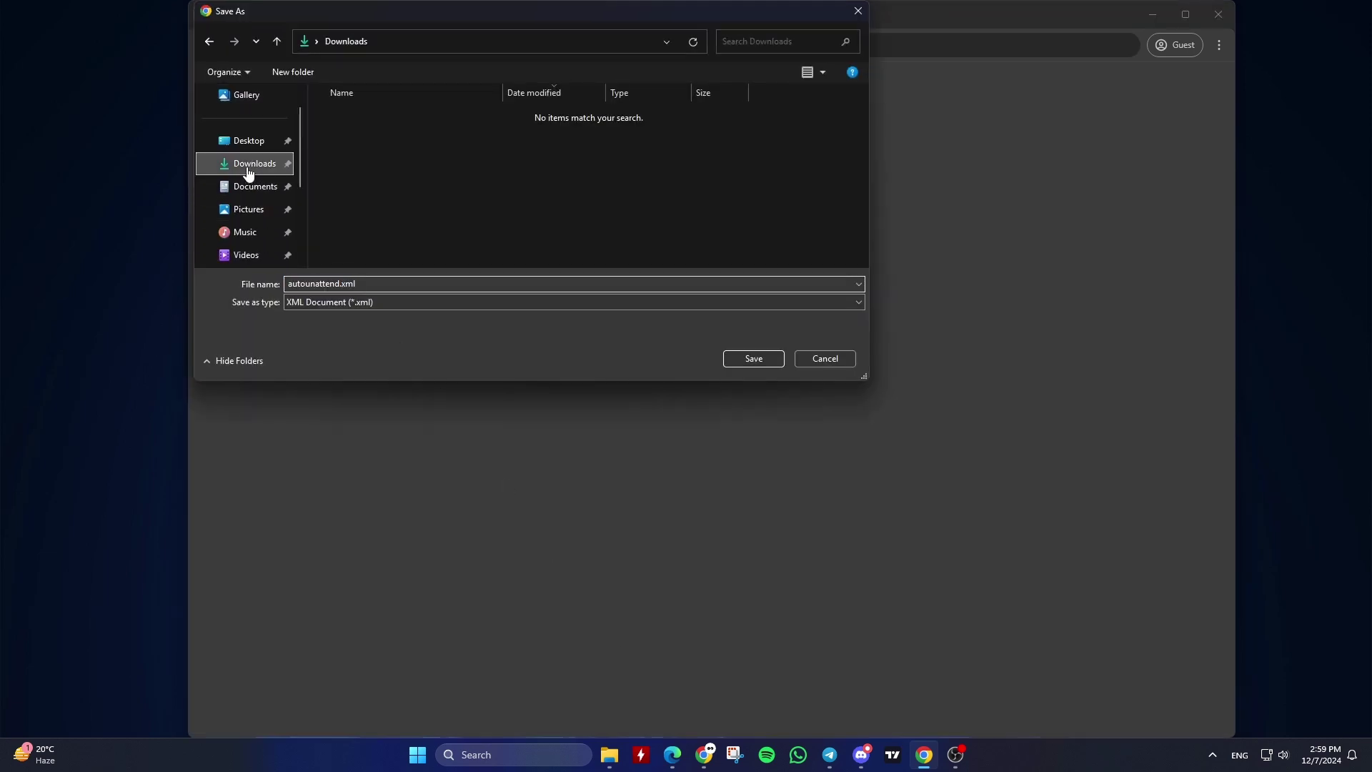
pyautogui.click(748, 359)
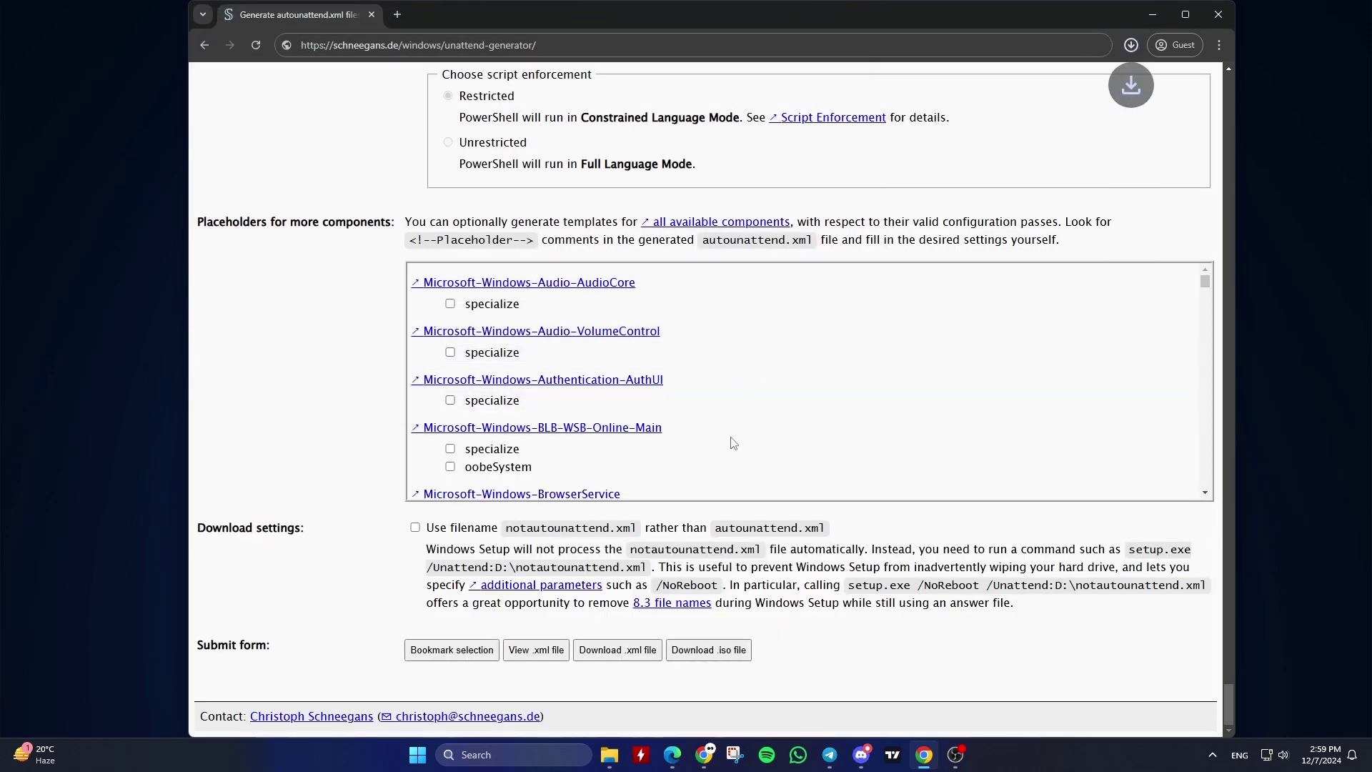
# Check autounattend.xml's details in the Downloads folder in File Explorer, then deselect it
pyautogui.click(609, 755)
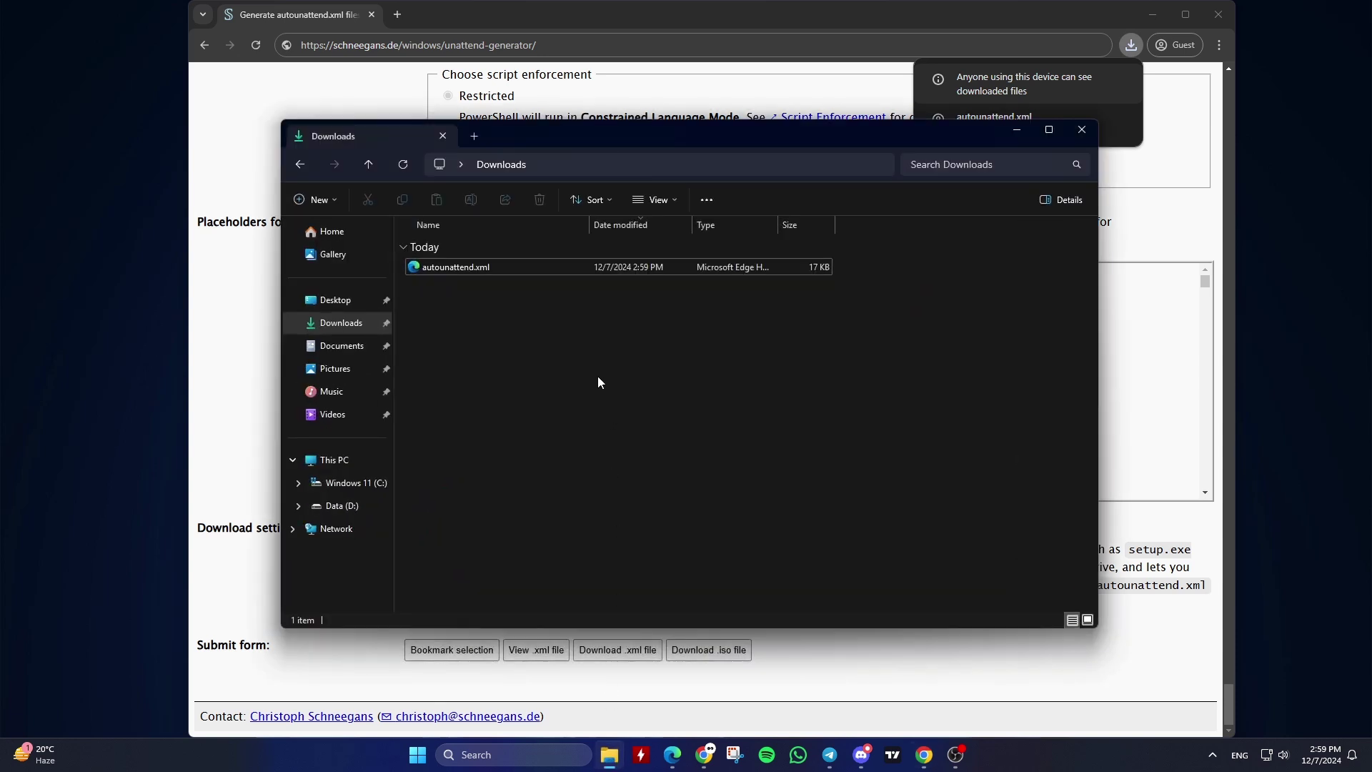
pyautogui.click(464, 274)
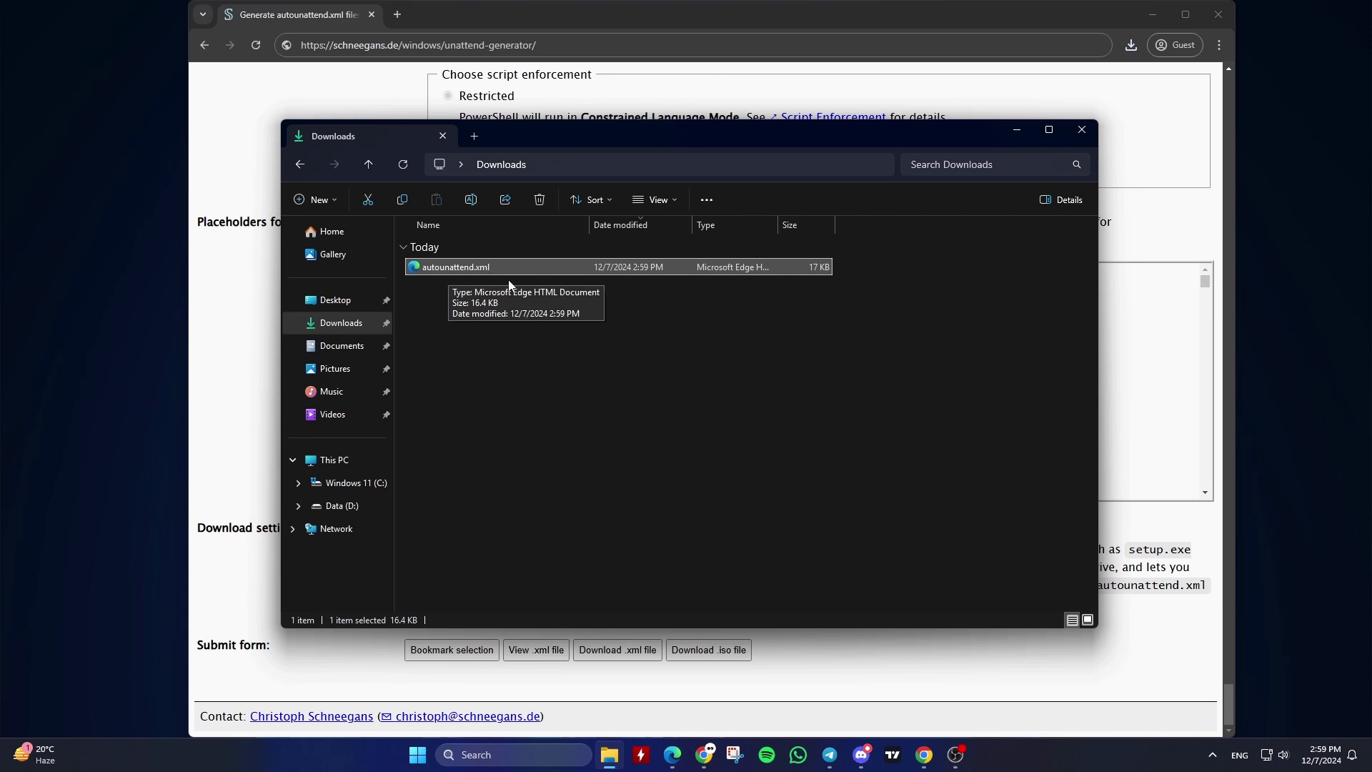
pyautogui.click(593, 346)
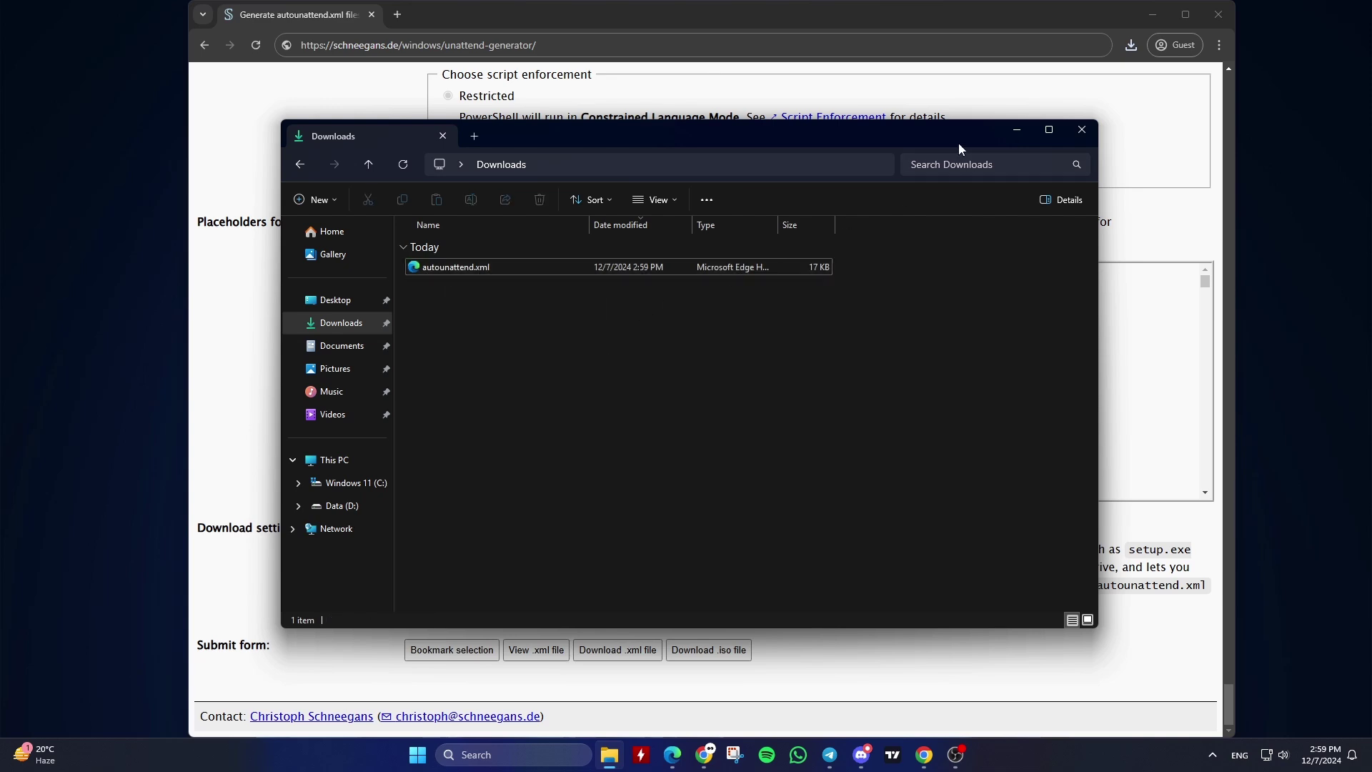
# Switch the generator to the notautounattend.xml filename and save that file into Downloads
pyautogui.click(1017, 134)
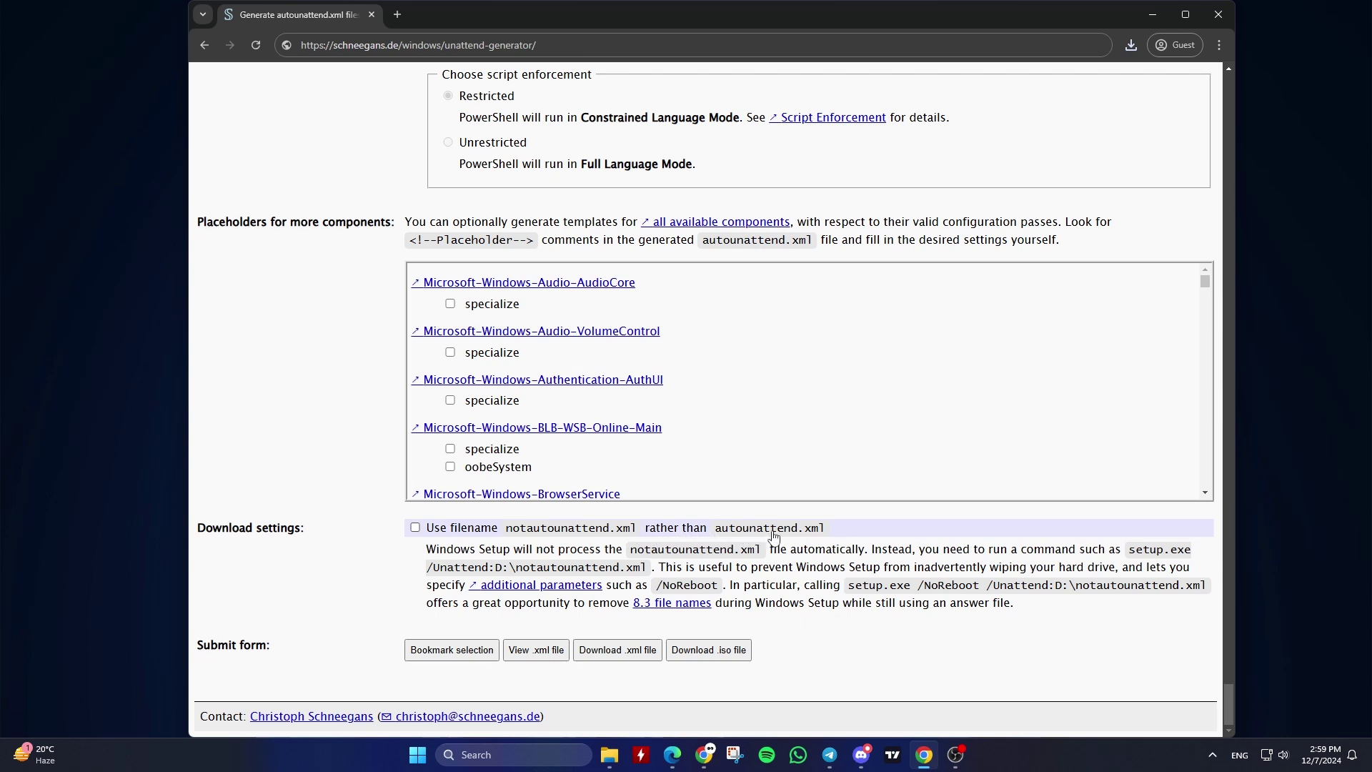
pyautogui.click(460, 535)
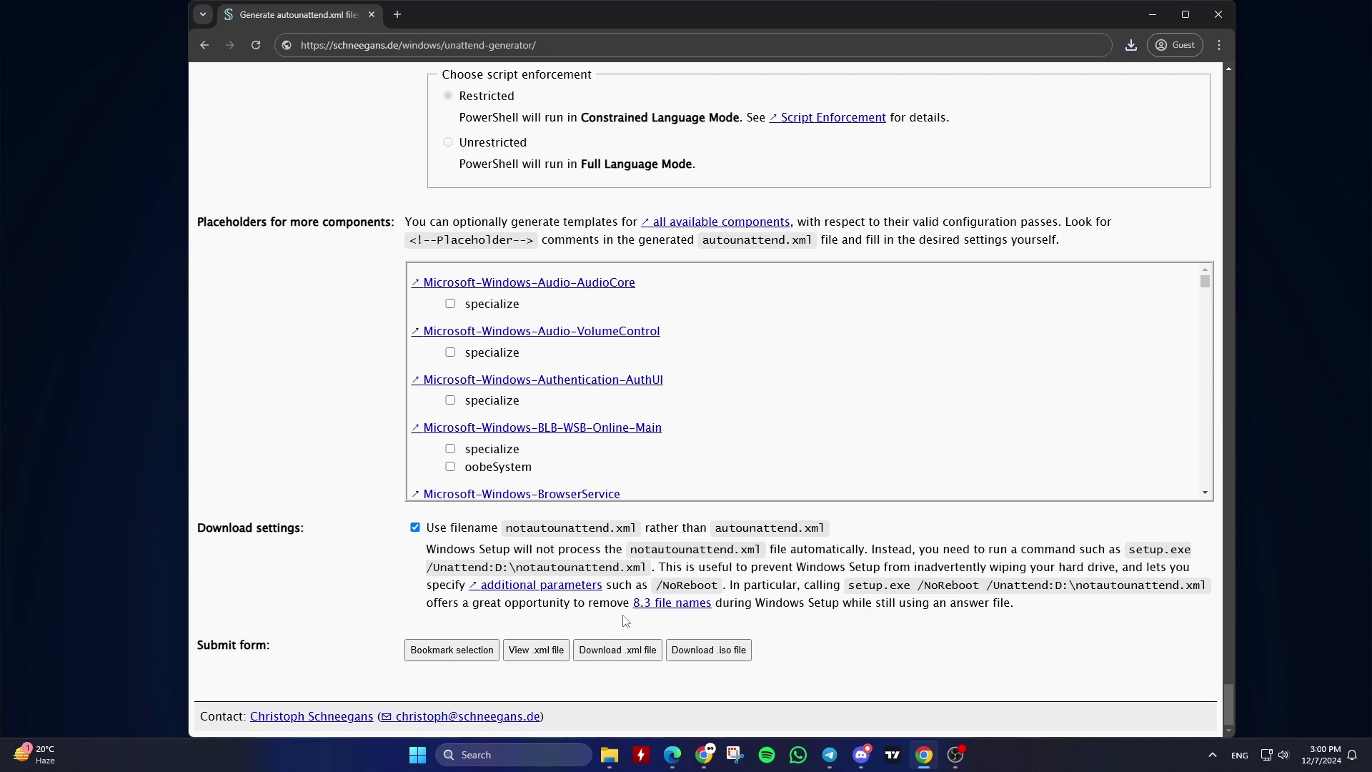
pyautogui.click(619, 650)
pyautogui.click(749, 358)
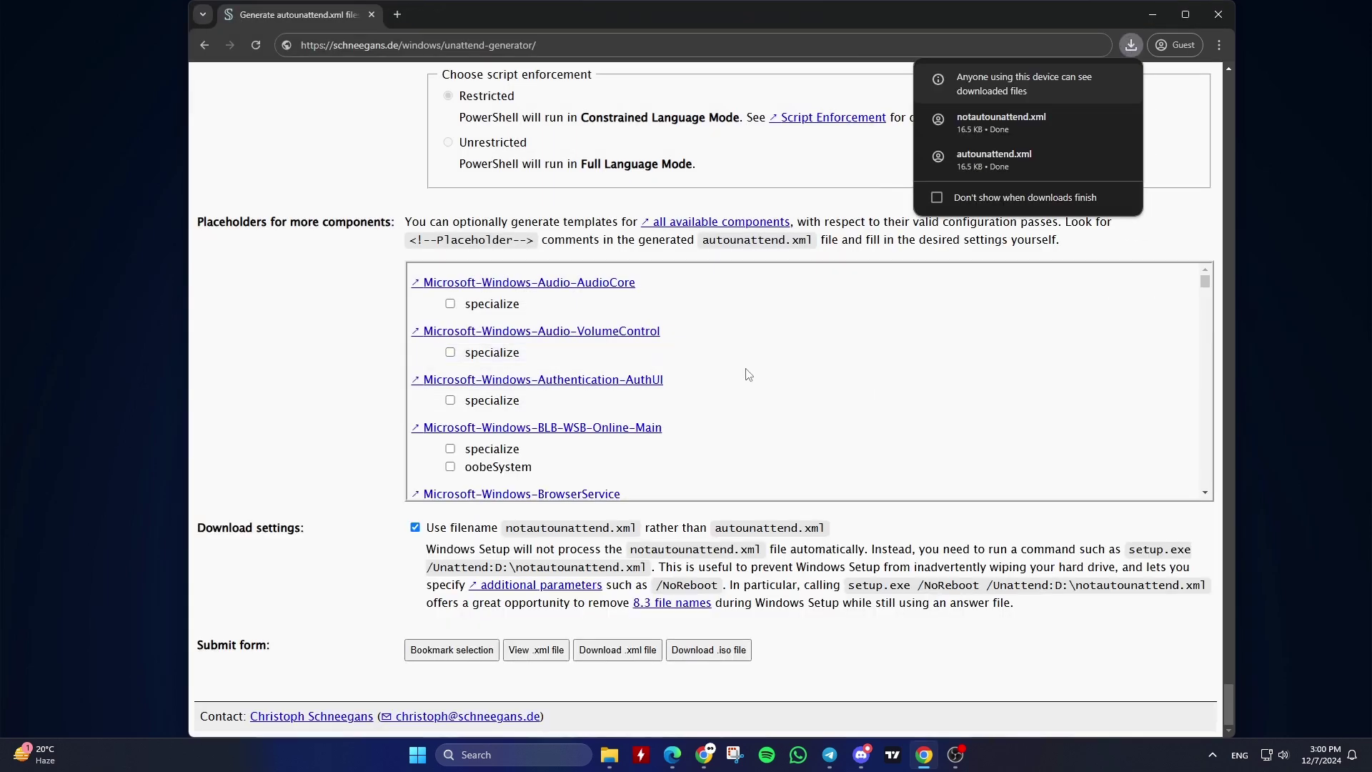
# Check that autounattend.xml and notautounattend.xml both sit in the Downloads folder
pyautogui.click(609, 755)
pyautogui.click(478, 269)
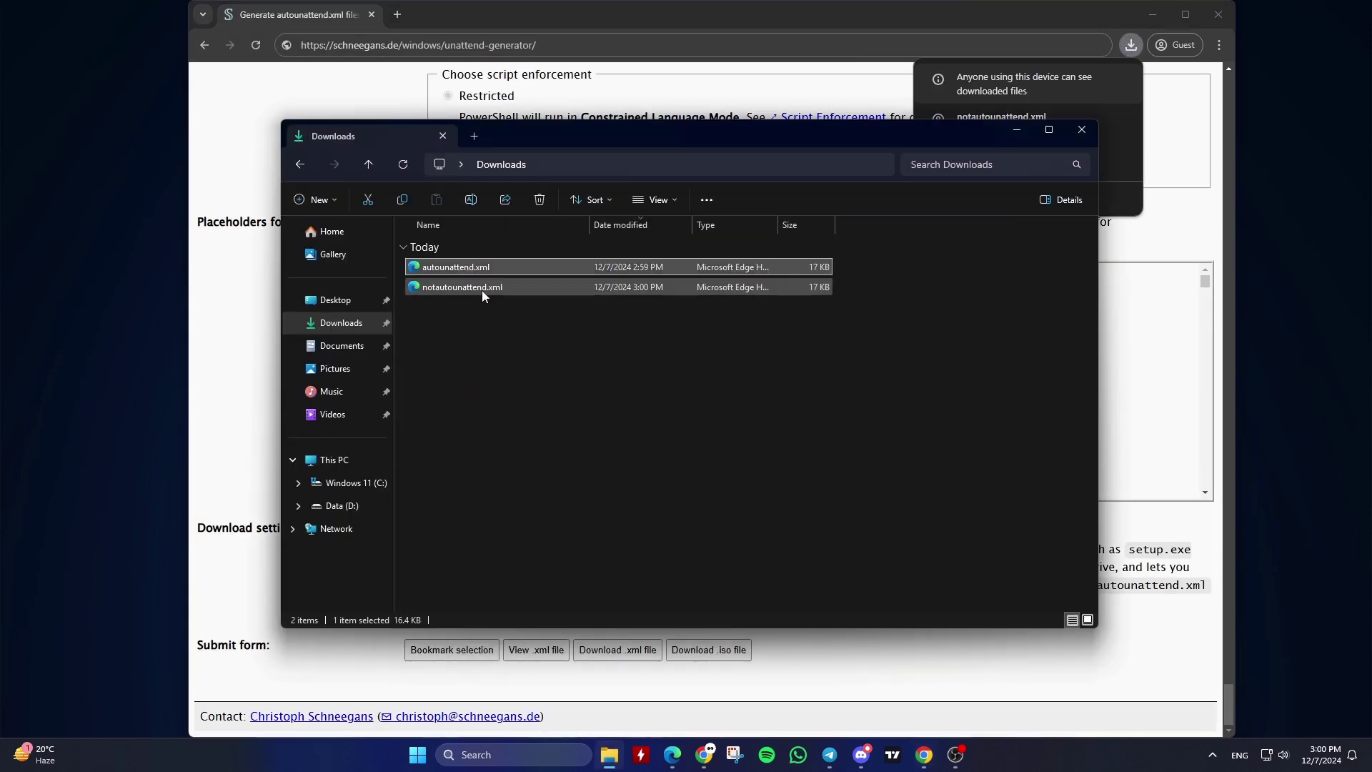
pyautogui.click(482, 290)
pyautogui.click(503, 316)
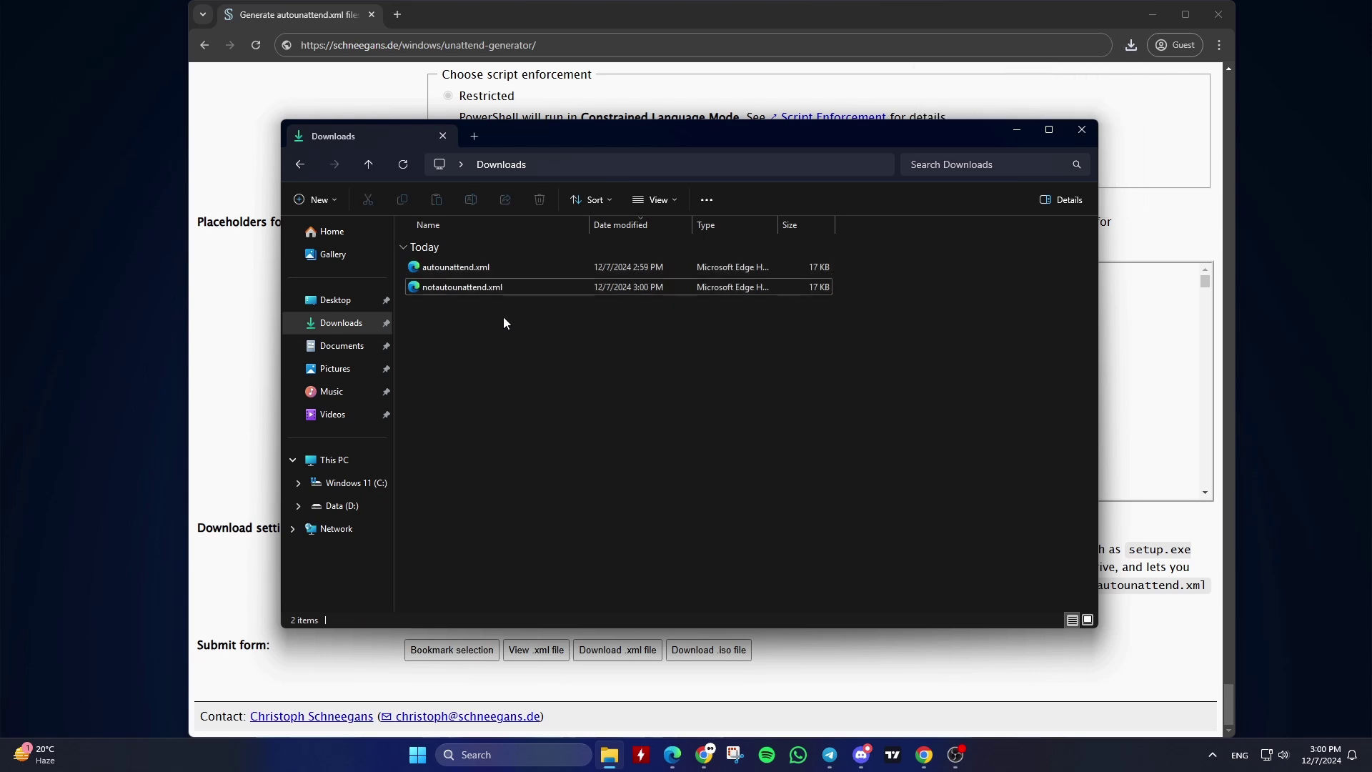
# Minimize the Downloads window and Chrome to leave only the bare desktop
pyautogui.click(1018, 131)
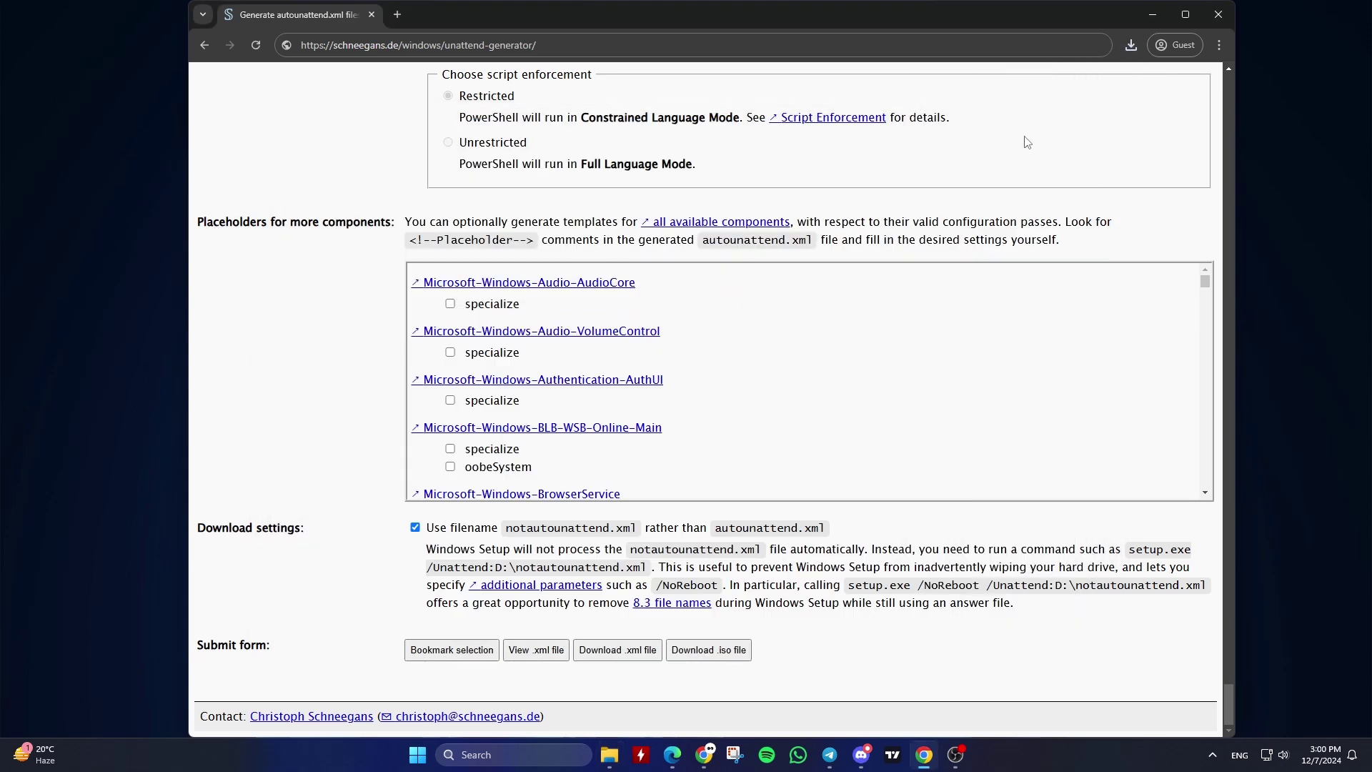
pyautogui.click(1150, 16)
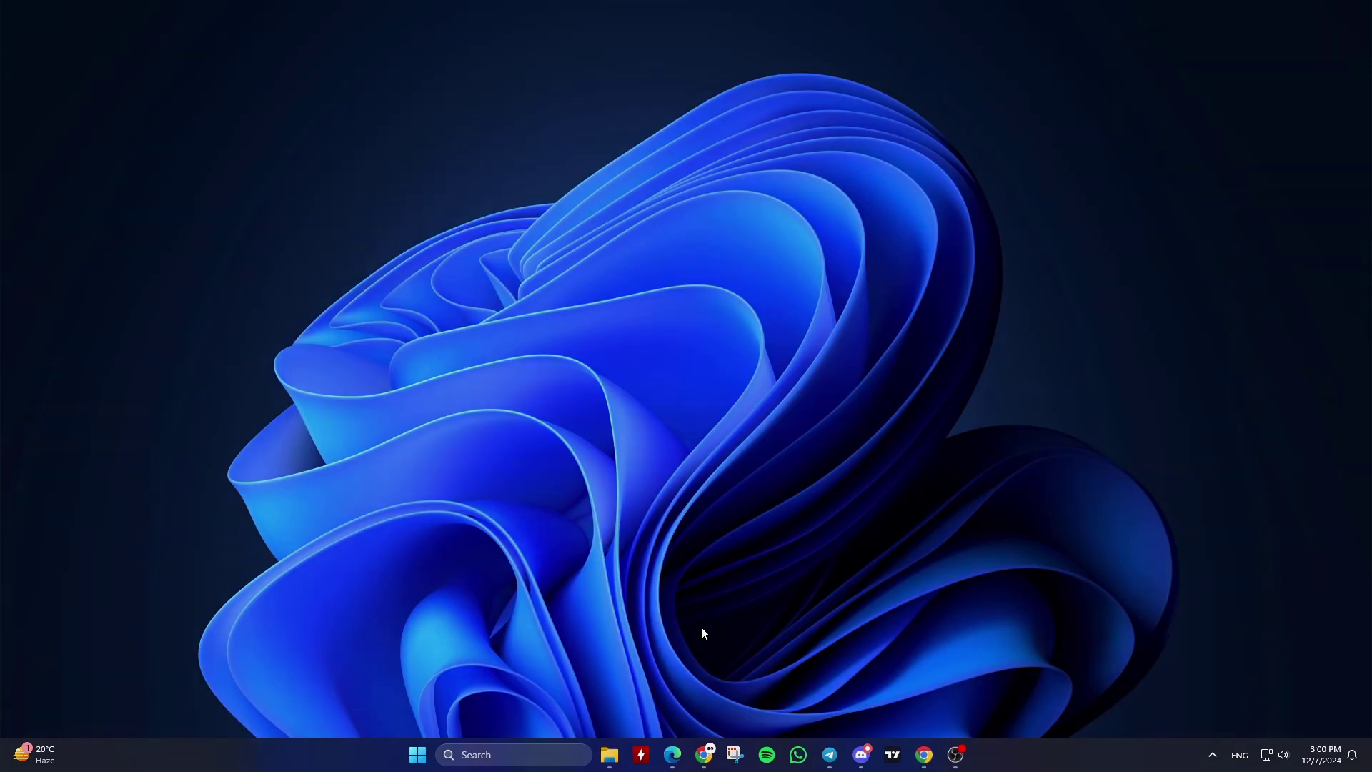